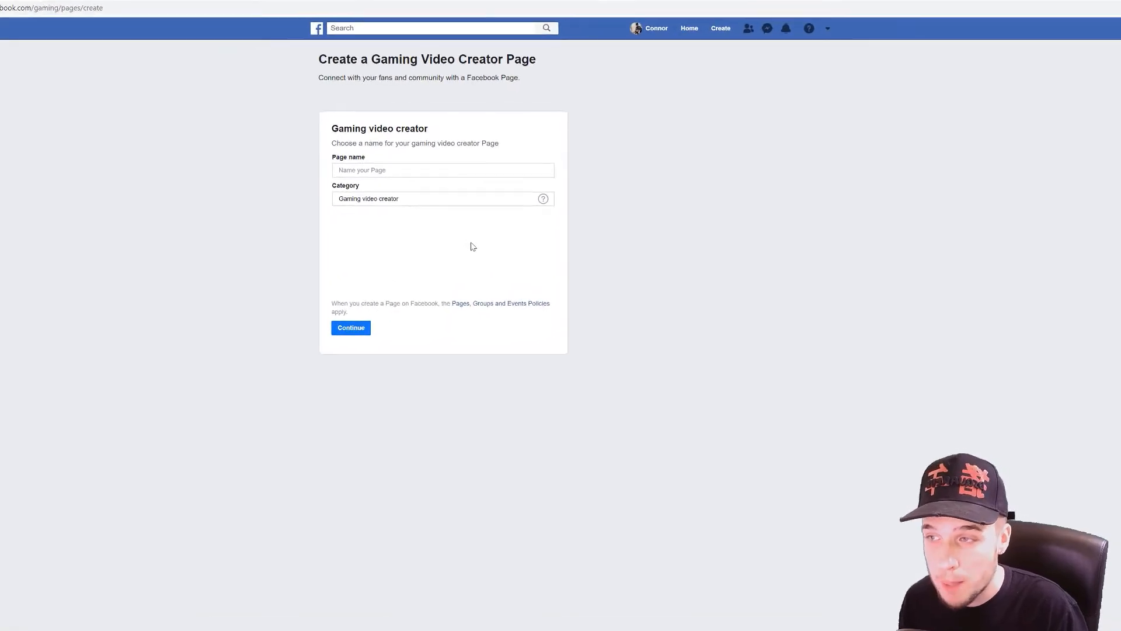
Create the gaming video creator Page with the name TestyTest, skipping its profile picture and cover photo.
{"action": "left_click", "coordinate": [400, 170]}
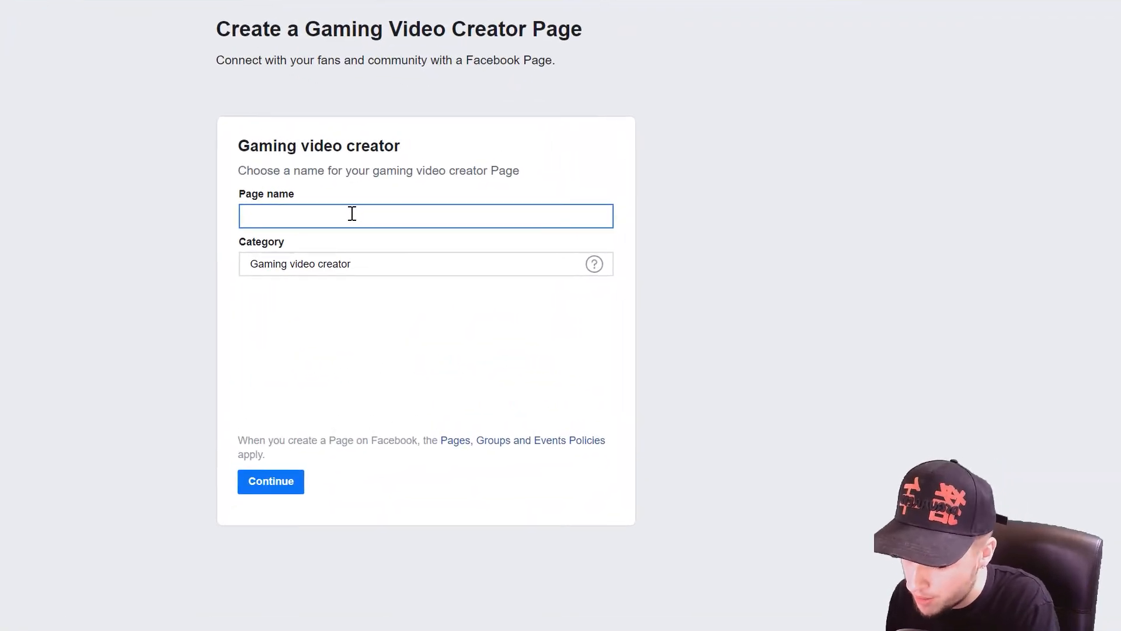
{"action": "type", "text": "Tetsin"}
{"action": "key", "text": "BackSpace"}
{"action": "key", "text": "BackSpace"}
{"action": "key", "text": "BackSpace"}
{"action": "key", "text": "BackSpace"}
{"action": "type", "text": "styTest"}
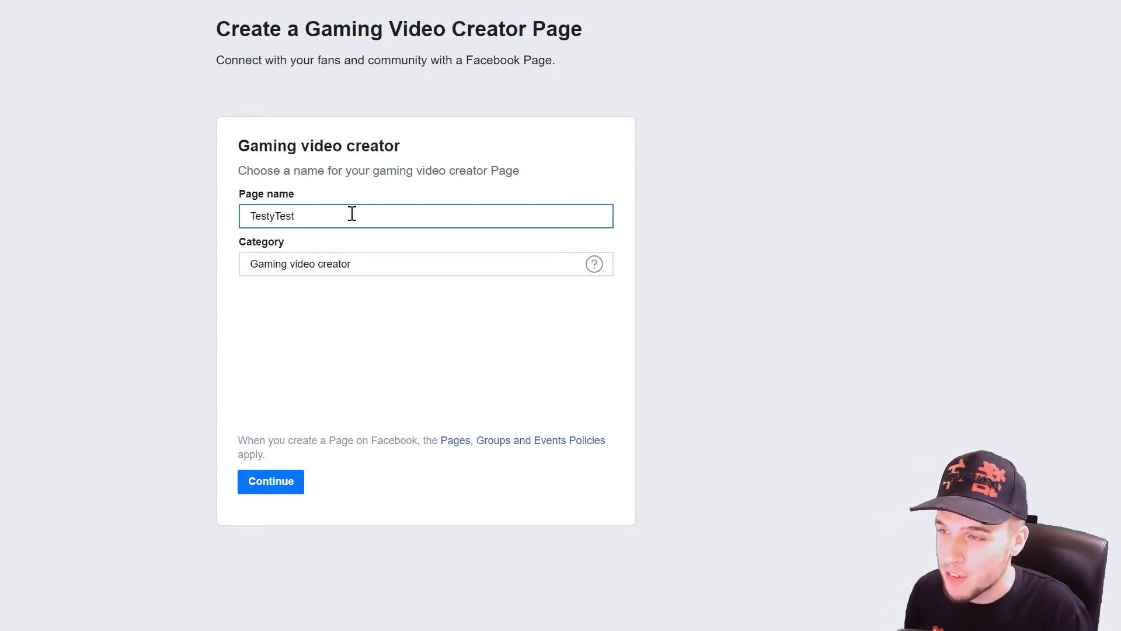
{"action": "left_click", "coordinate": [371, 320]}
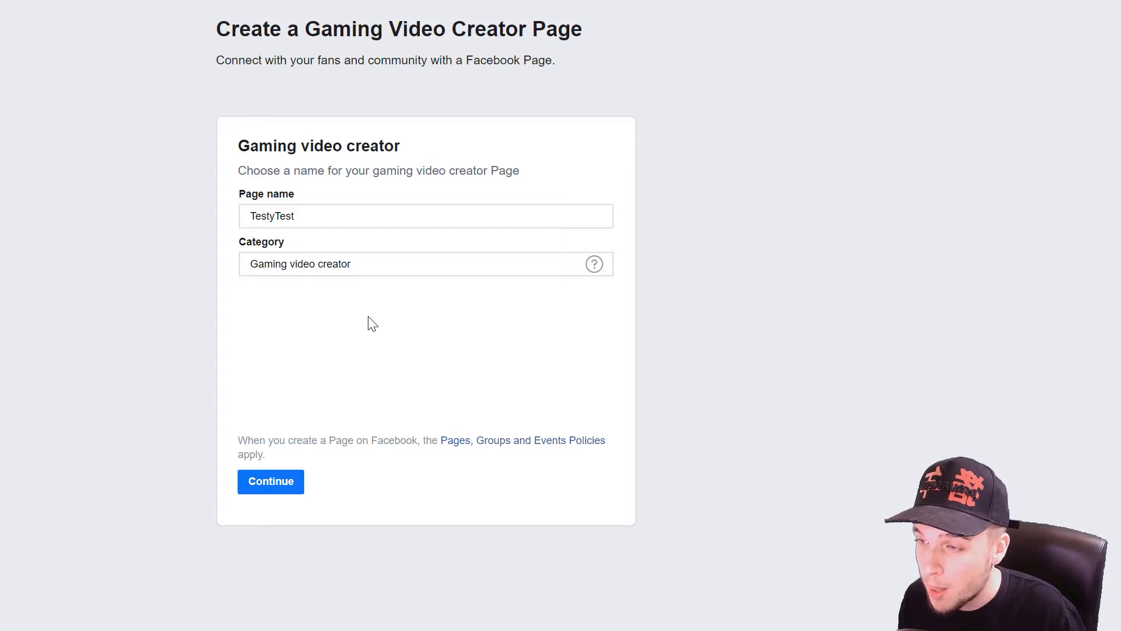
{"action": "left_click", "coordinate": [281, 486]}
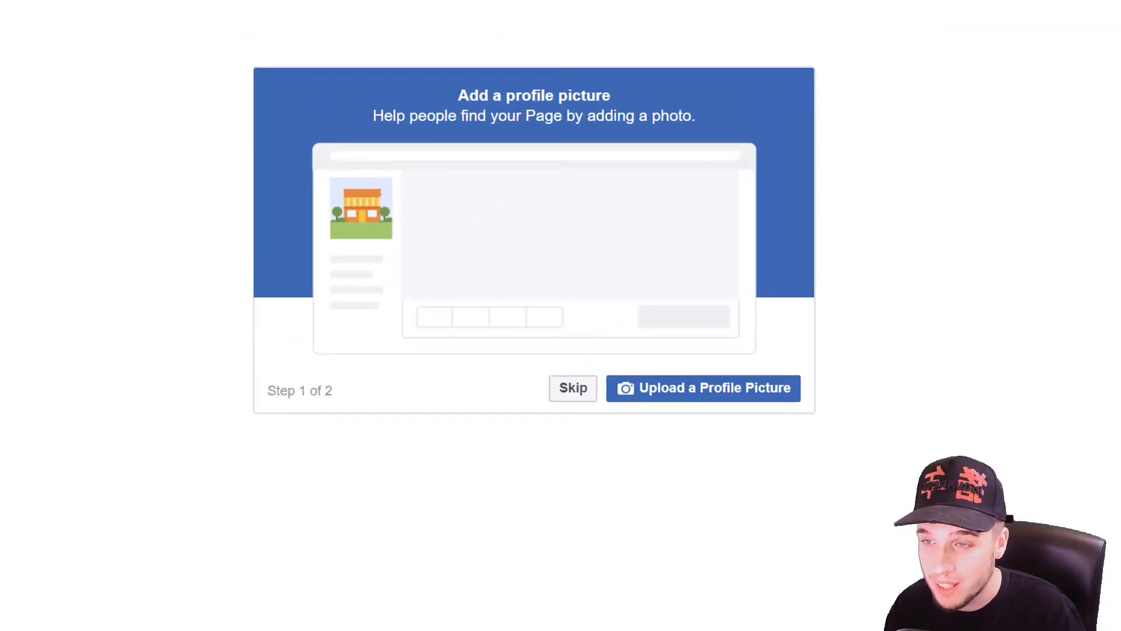
{"action": "left_click", "coordinate": [572, 394]}
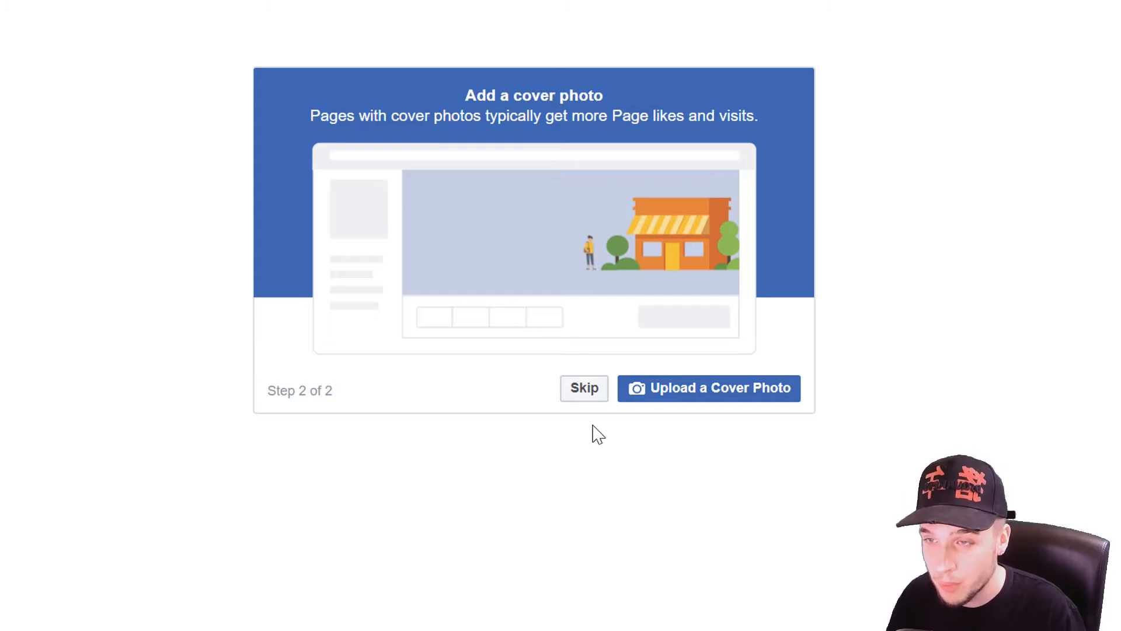
{"action": "left_click", "coordinate": [577, 390]}
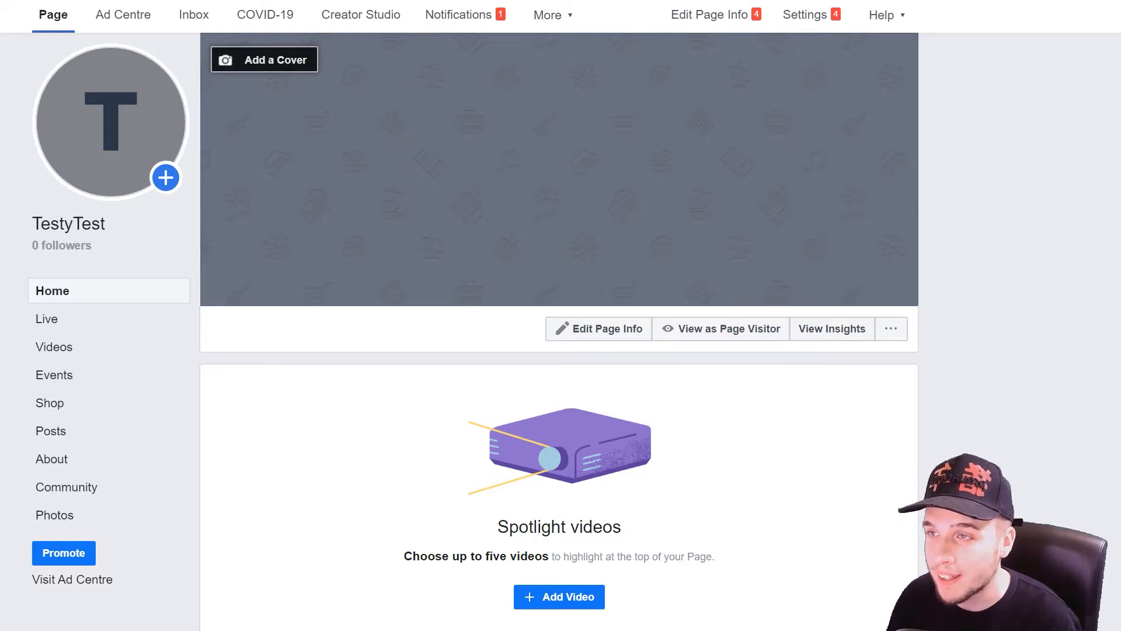
Open the Live dashboard among Creator Studio's creative tools and bookmark it as Creator Studio in the Bookmarks bar.
{"action": "left_click", "coordinate": [370, 11]}
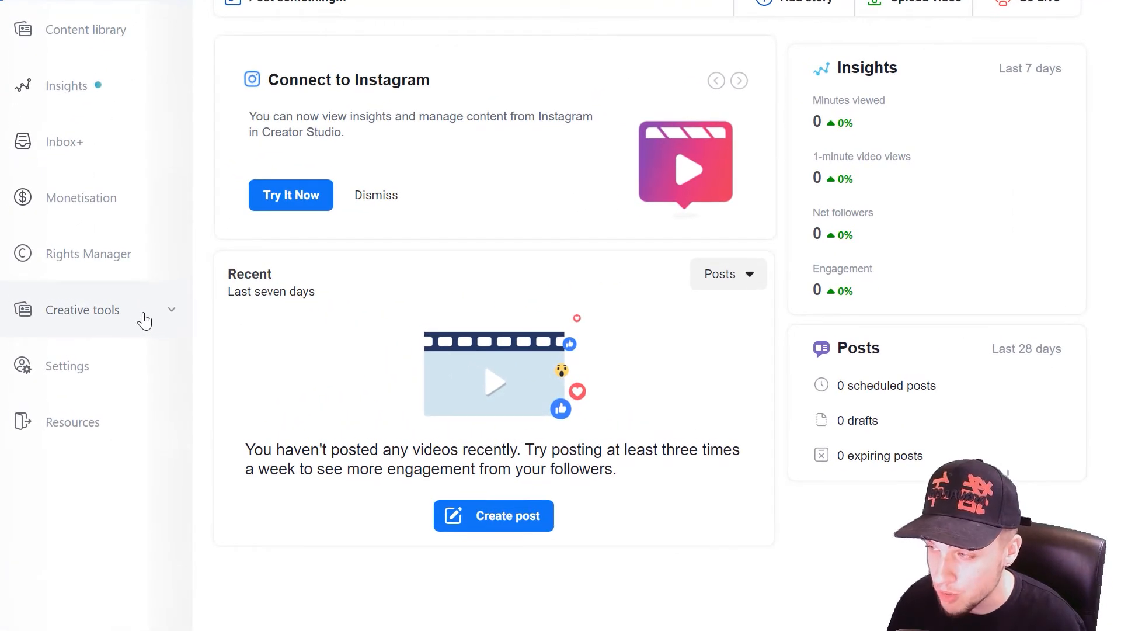
{"action": "left_click", "coordinate": [144, 320]}
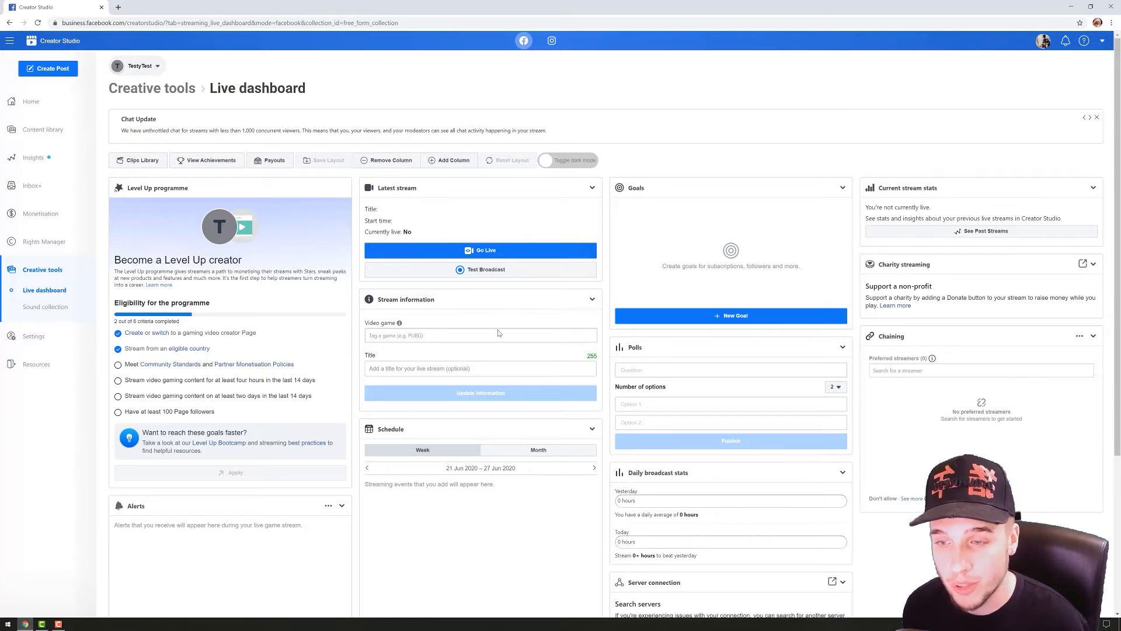
{"action": "scroll", "coordinate": [630, 352], "scroll_direction": "down", "scroll_amount": 1}
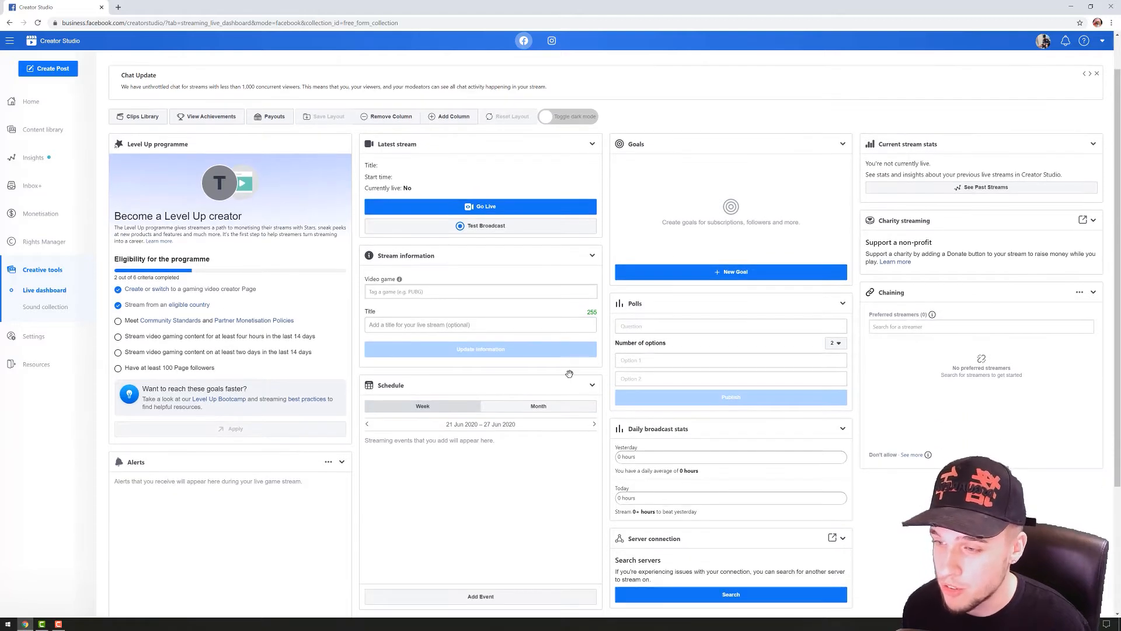
{"action": "scroll", "coordinate": [563, 375], "scroll_direction": "down", "scroll_amount": 1}
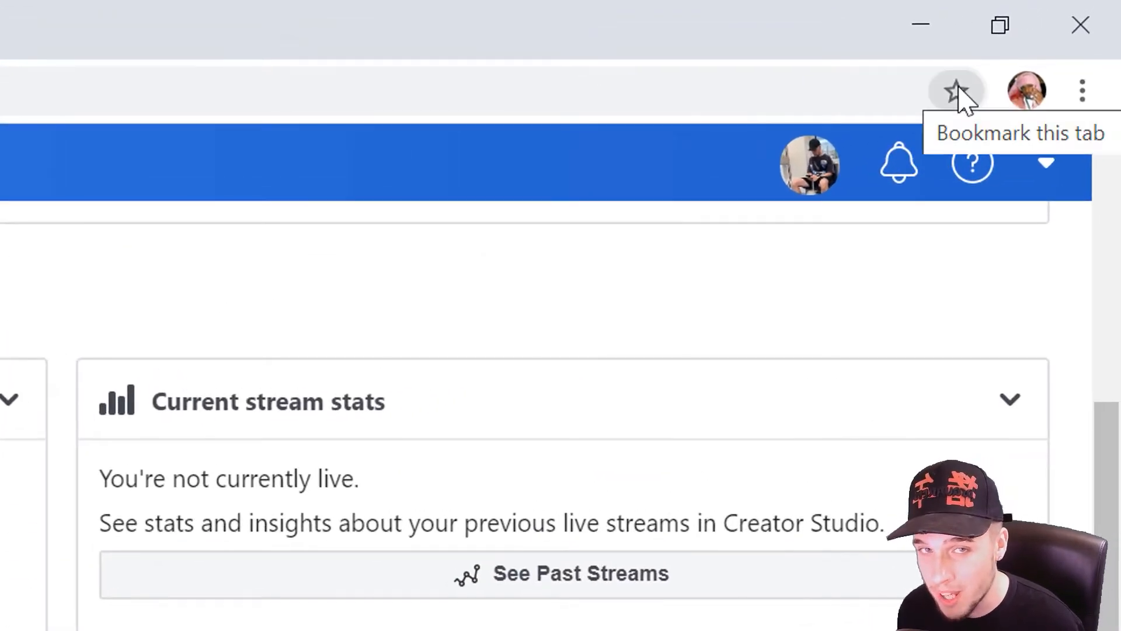
{"action": "left_click", "coordinate": [956, 92]}
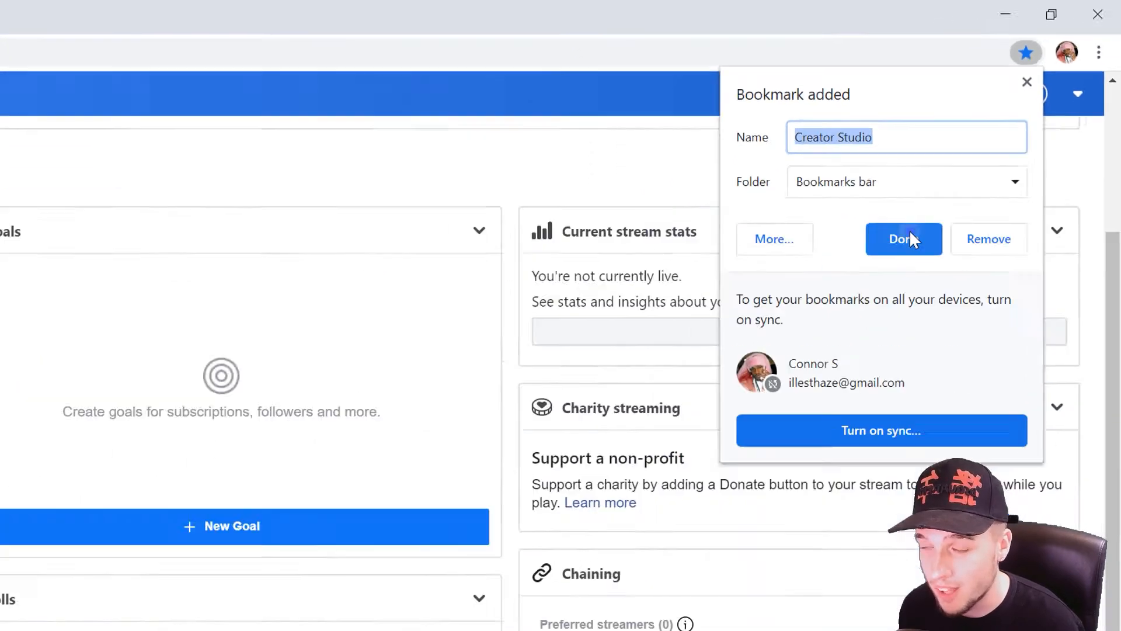
{"action": "left_click", "coordinate": [752, 409]}
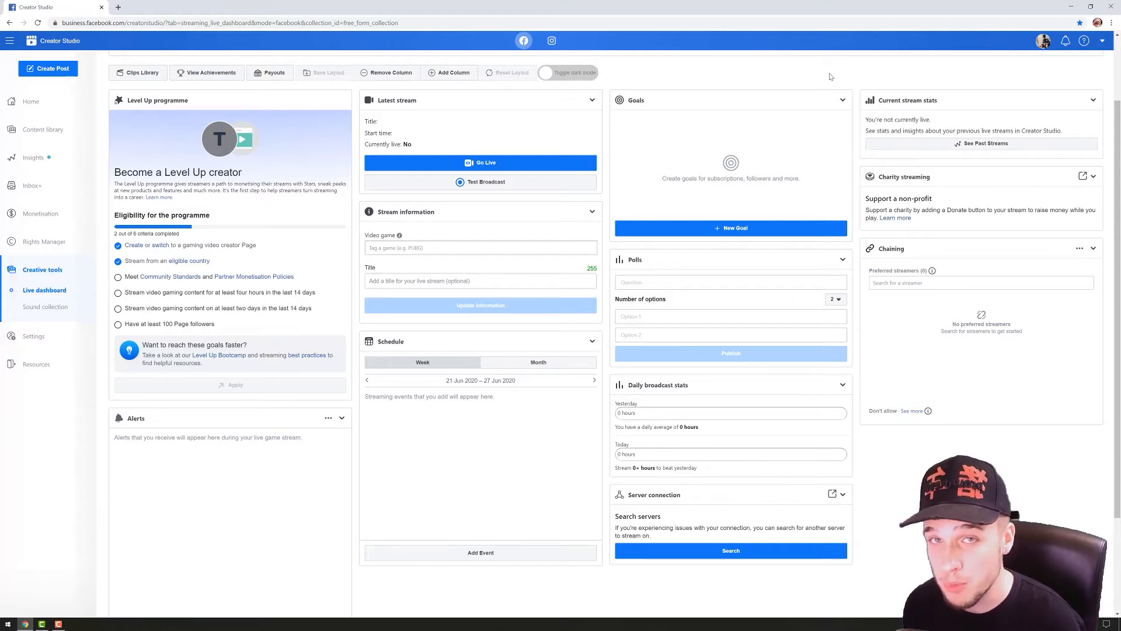
Start setting up a new live video from the dashboard's latest stream section.
{"action": "scroll", "coordinate": [303, 303], "scroll_direction": "up", "scroll_amount": 1}
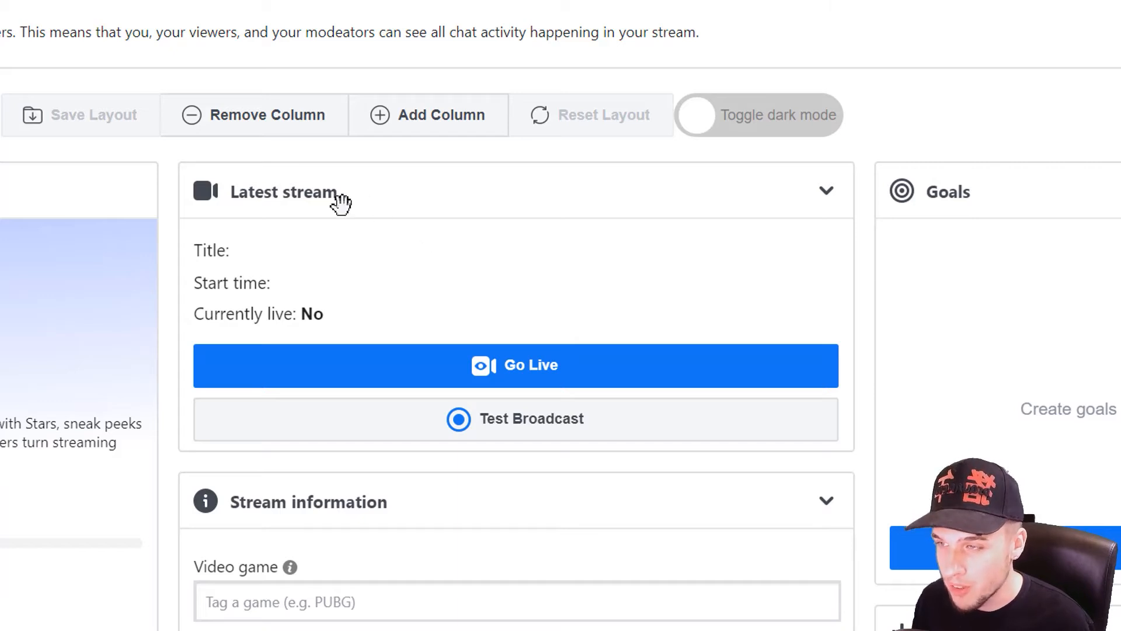
{"action": "left_click", "coordinate": [448, 374]}
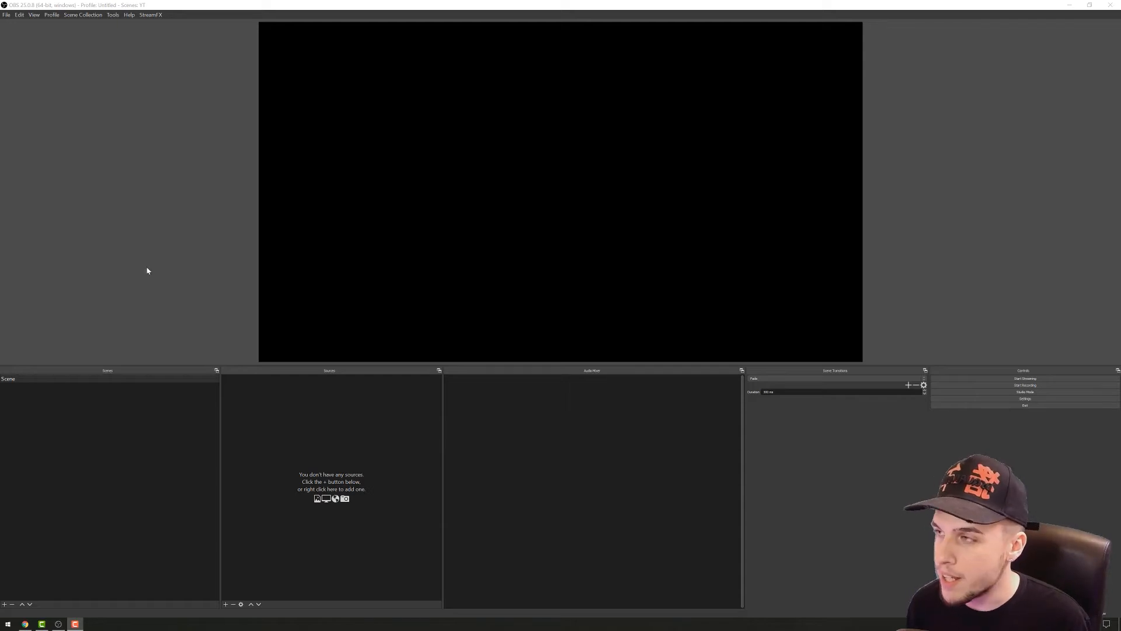
Switch to OBS and select Facebook Live as the streaming service in its stream settings.
{"action": "left_click", "coordinate": [4, 15]}
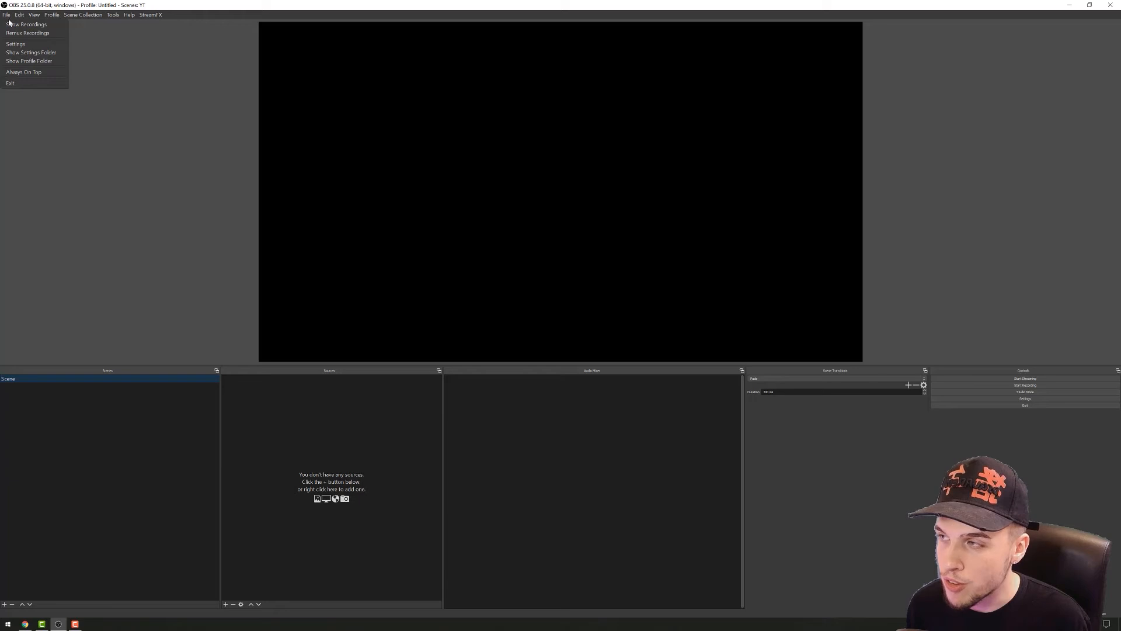
{"action": "left_click", "coordinate": [16, 44]}
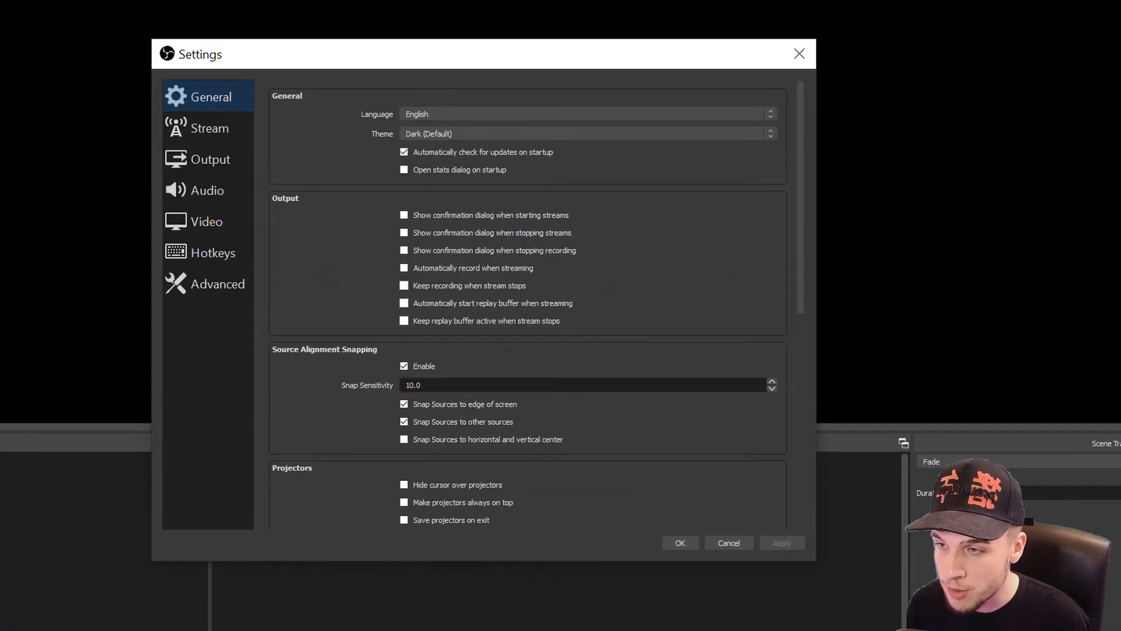
{"action": "left_click", "coordinate": [222, 131]}
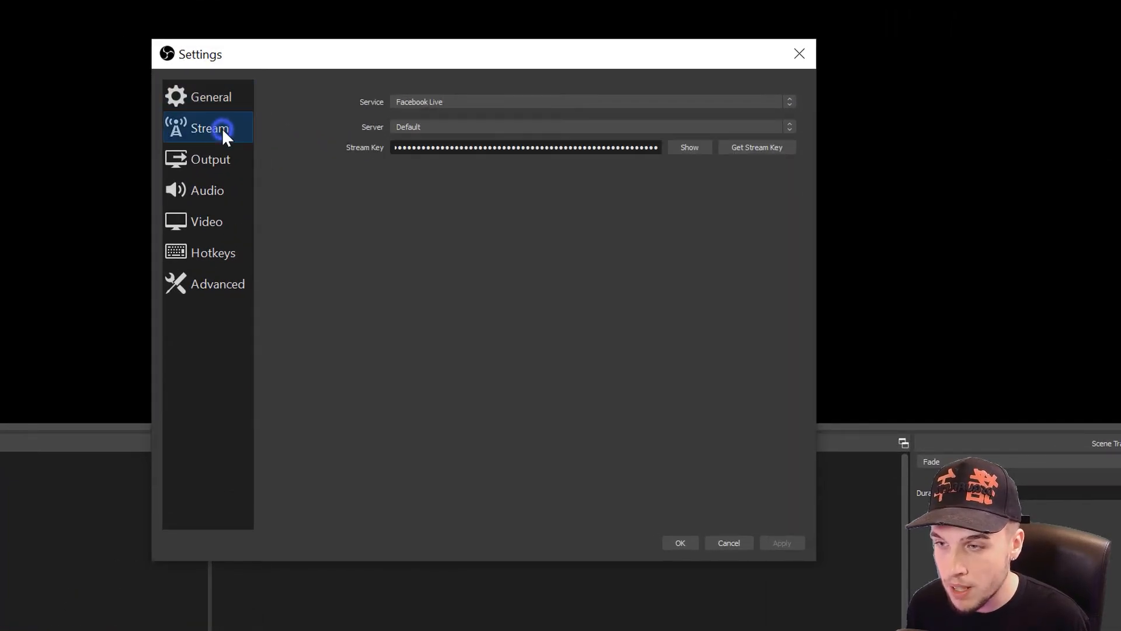
{"action": "left_click", "coordinate": [415, 100]}
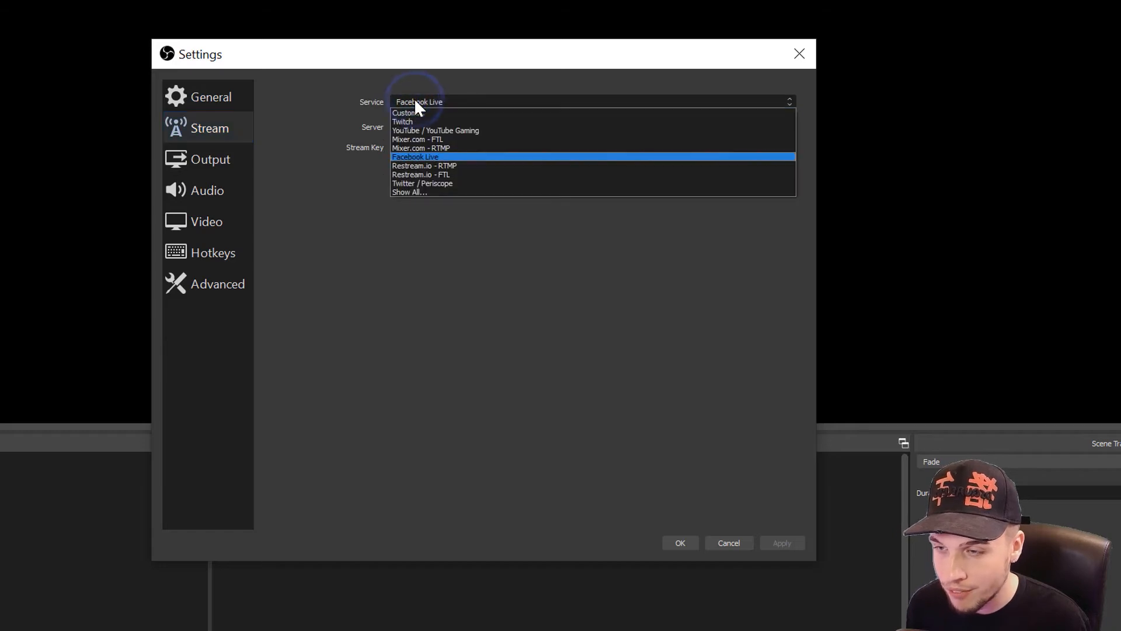
{"action": "left_click", "coordinate": [416, 156]}
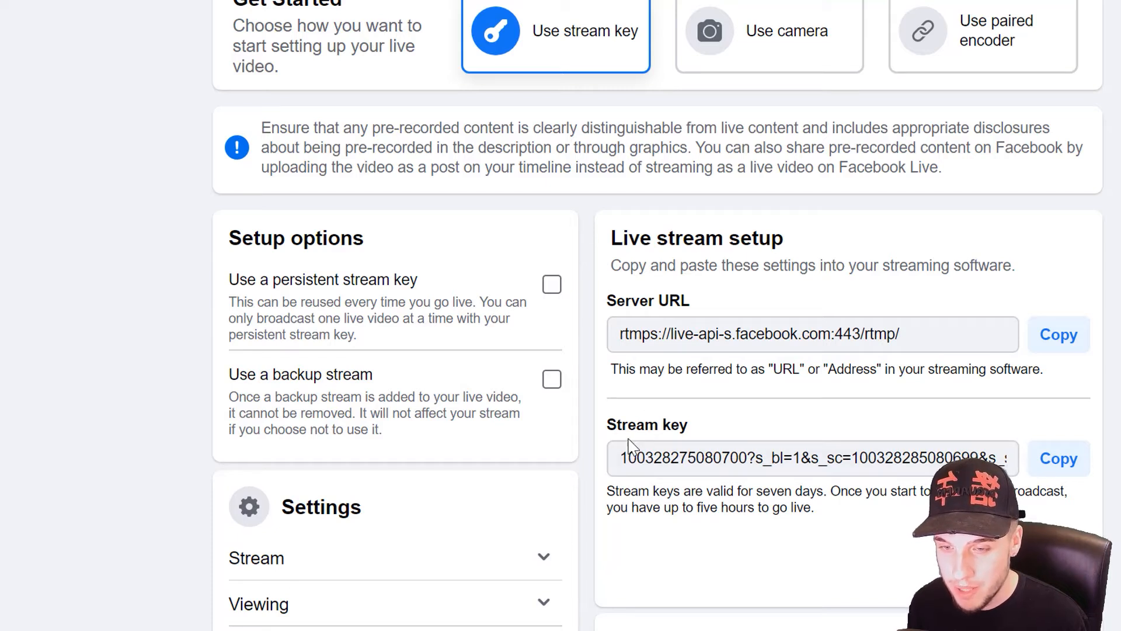
Copy the stream key from the Facebook live setup page, paste it into OBS's Stream Key field and apply the settings.
{"action": "left_click", "coordinate": [1063, 471]}
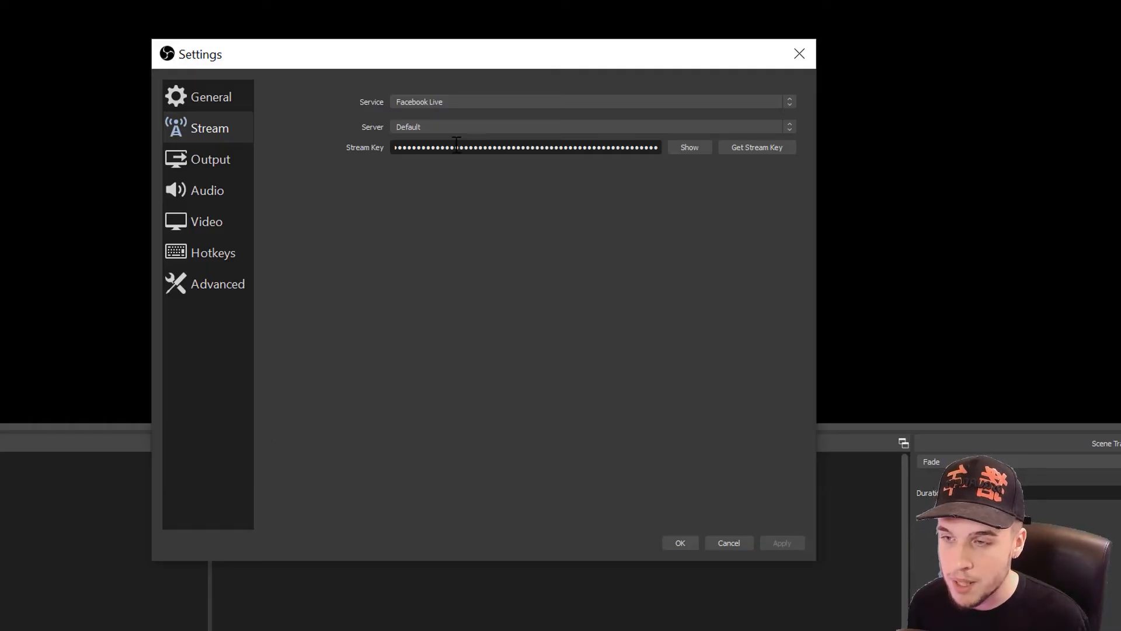
{"action": "left_click", "coordinate": [457, 143]}
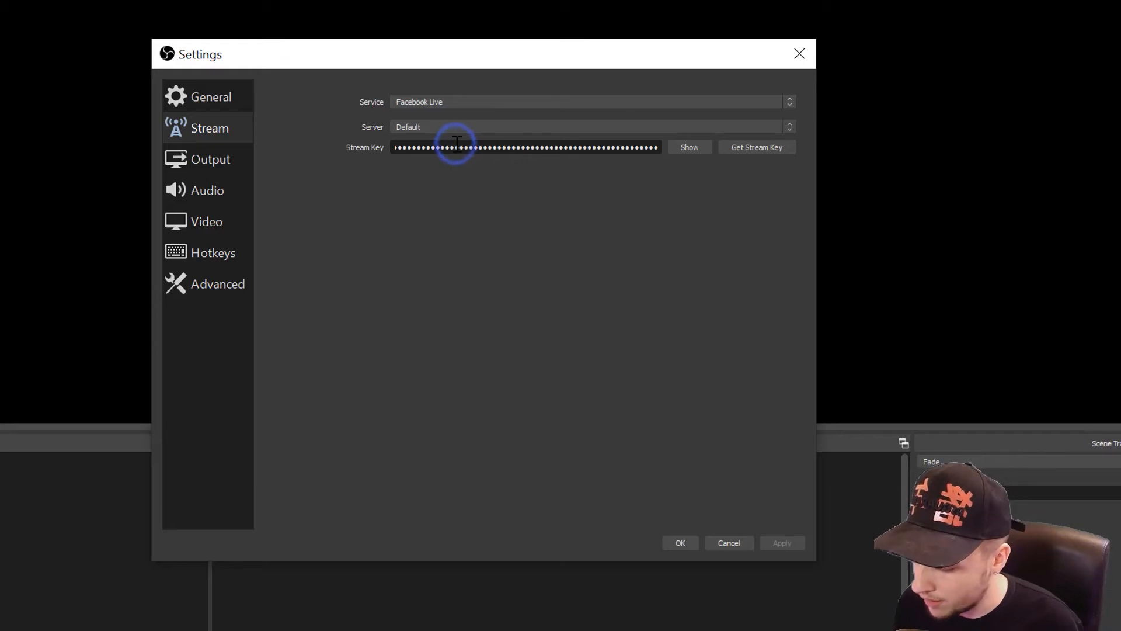
{"action": "key", "text": "ctrl+a"}
{"action": "key", "text": "ctrl+v"}
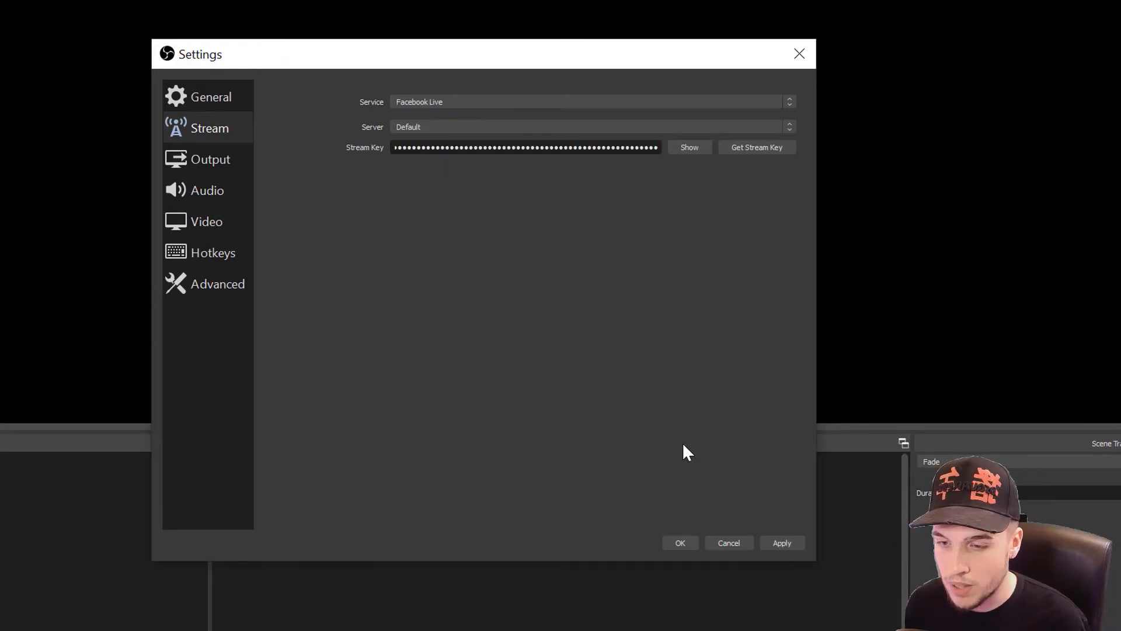
{"action": "left_click", "coordinate": [780, 543]}
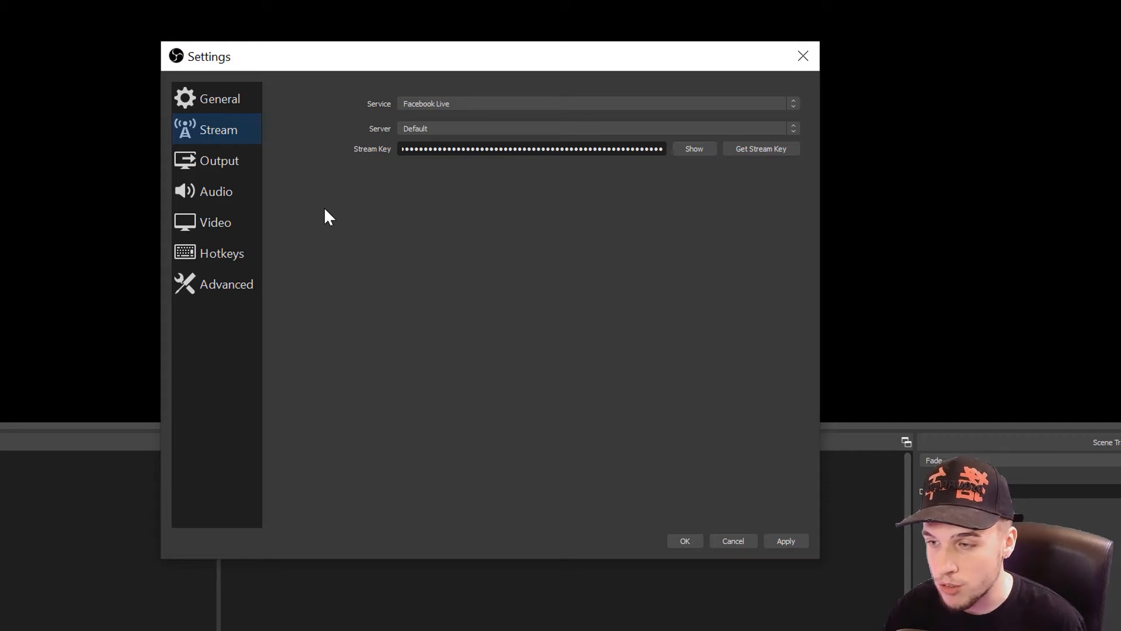
Set the output (scaled) resolution to 1280x720 in OBS's video settings and choose a common FPS value.
{"action": "left_click", "coordinate": [236, 222]}
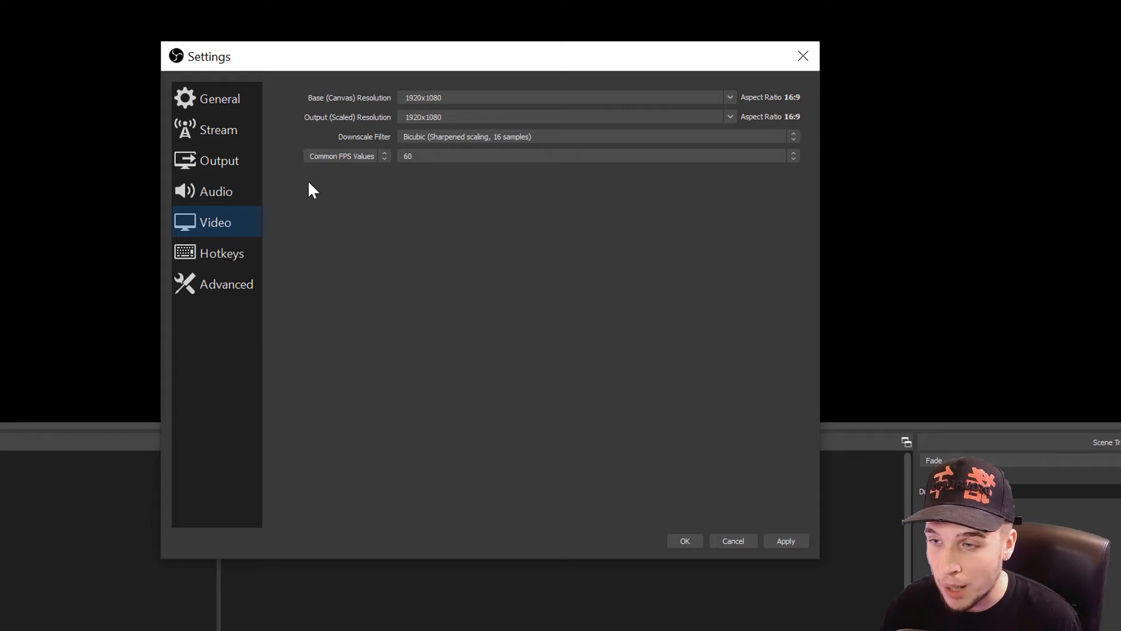
{"action": "left_click", "coordinate": [731, 116]}
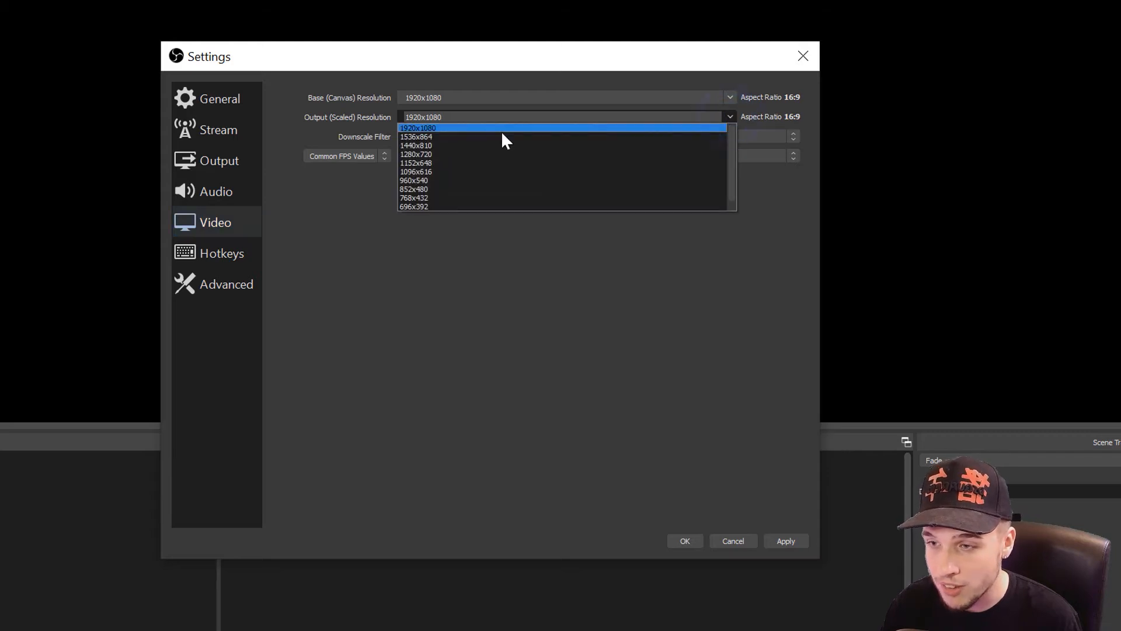
{"action": "left_click", "coordinate": [440, 154]}
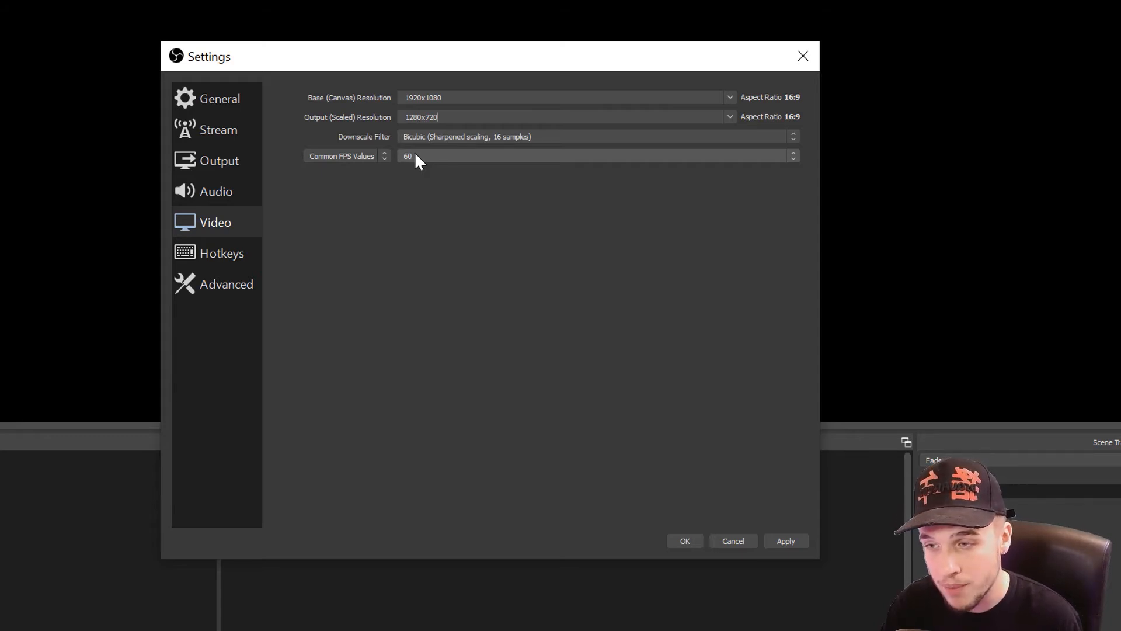
{"action": "left_click", "coordinate": [416, 157]}
{"action": "left_click", "coordinate": [405, 246]}
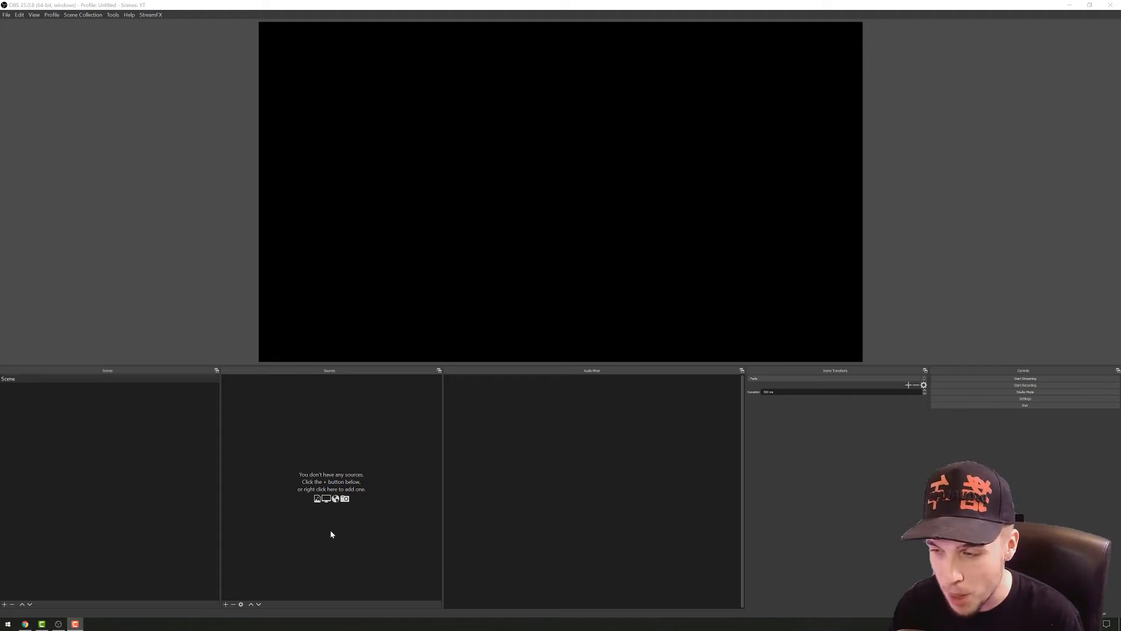
Add a new Video Capture Device source using Game Capture HD60 S+ to the scene and start streaming.
{"action": "left_click", "coordinate": [224, 604]}
{"action": "left_click", "coordinate": [244, 570]}
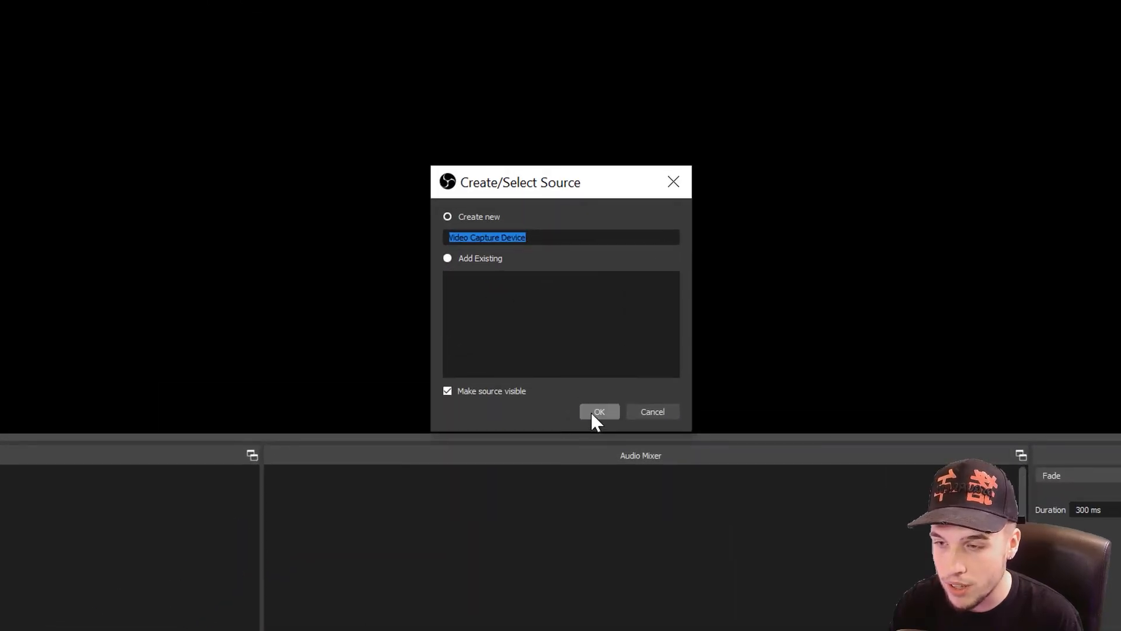
{"action": "left_click", "coordinate": [592, 412]}
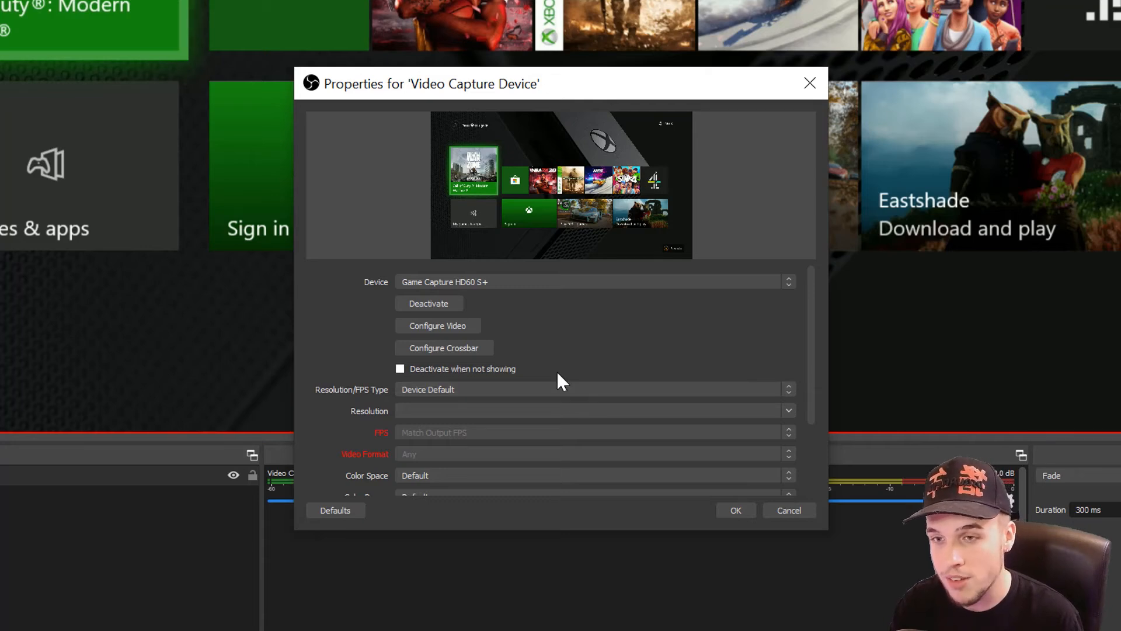
{"action": "left_click", "coordinate": [726, 509]}
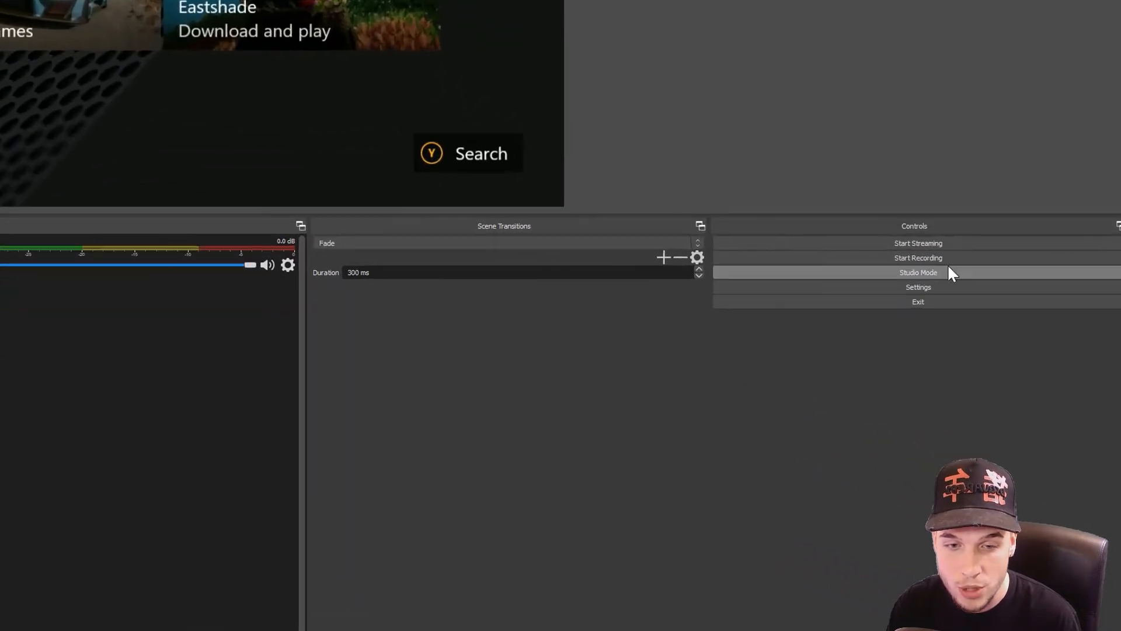
{"action": "left_click", "coordinate": [933, 241]}
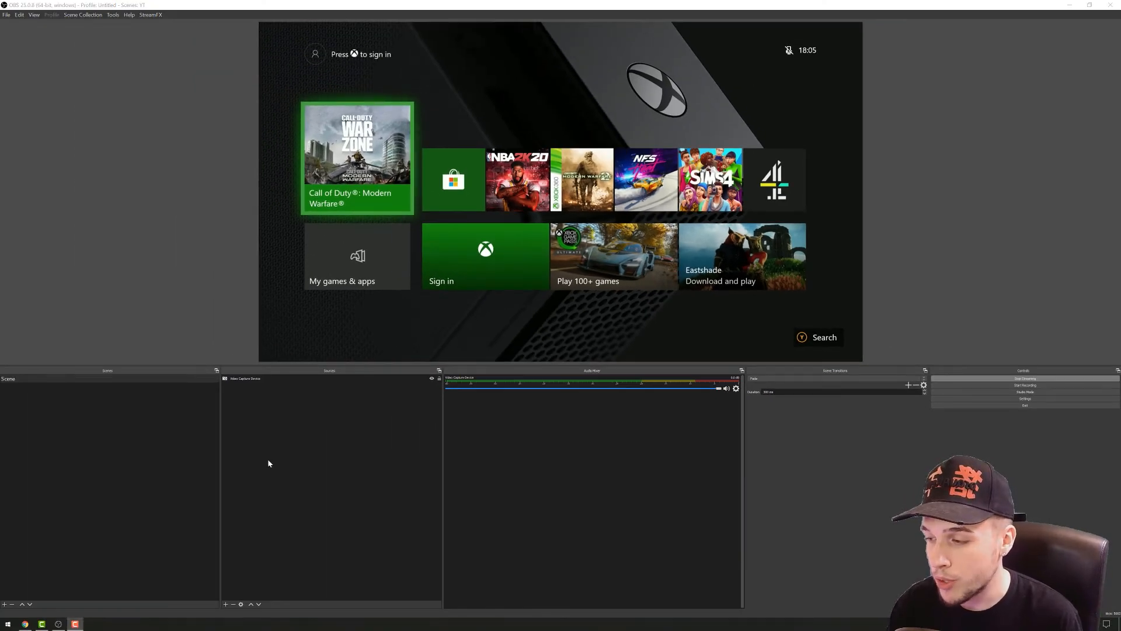
Switch back to the Facebook live setup page in the browser and title the live video "Test Stream 1".
{"action": "left_click", "coordinate": [25, 624]}
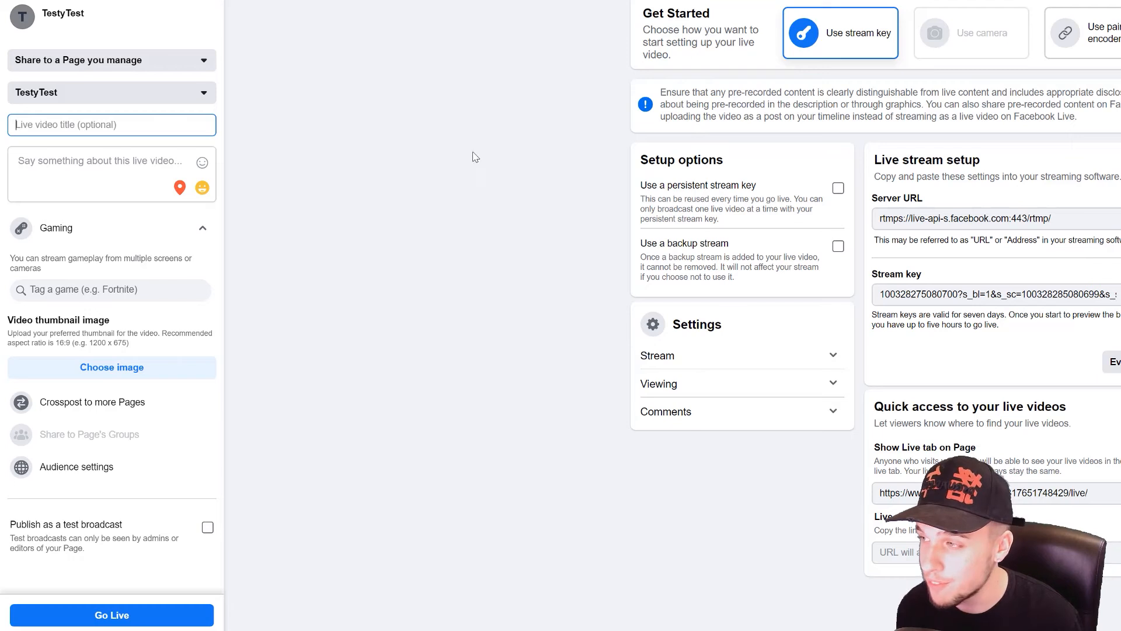
{"action": "left_click", "coordinate": [71, 126]}
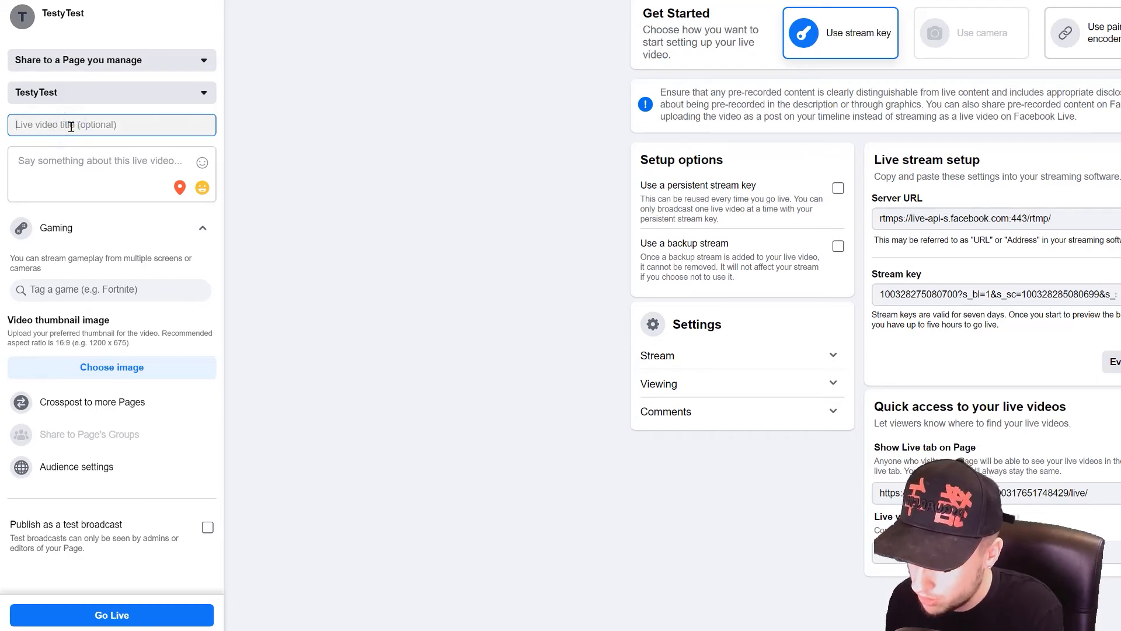
{"action": "type", "text": "Test"}
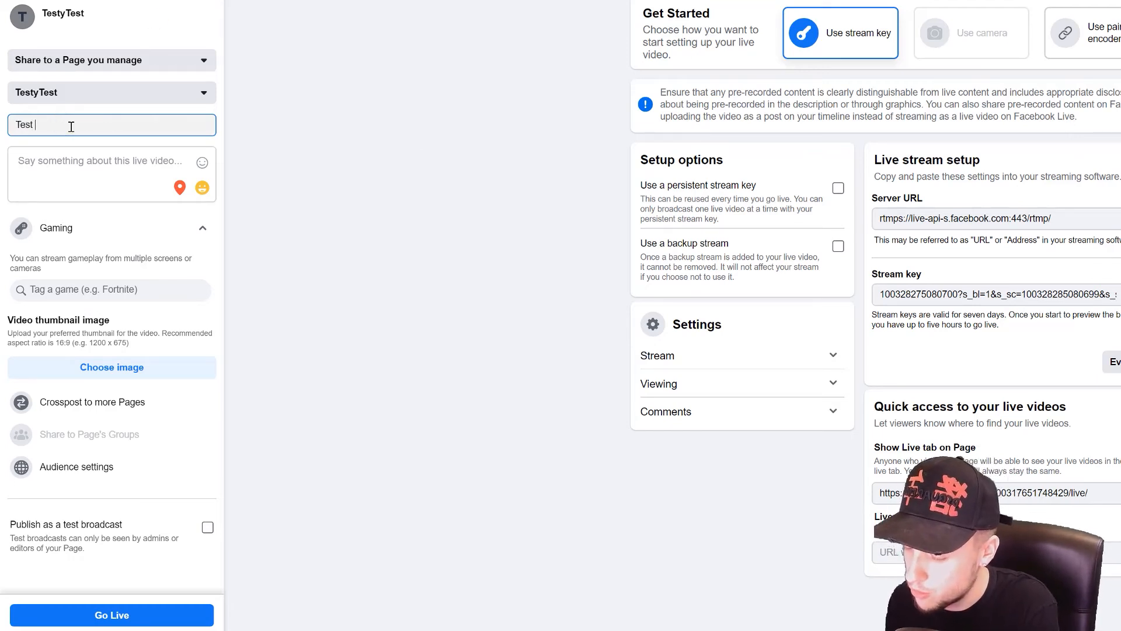
{"action": "type", "text": " Stream 1"}
{"action": "left_click", "coordinate": [60, 173]}
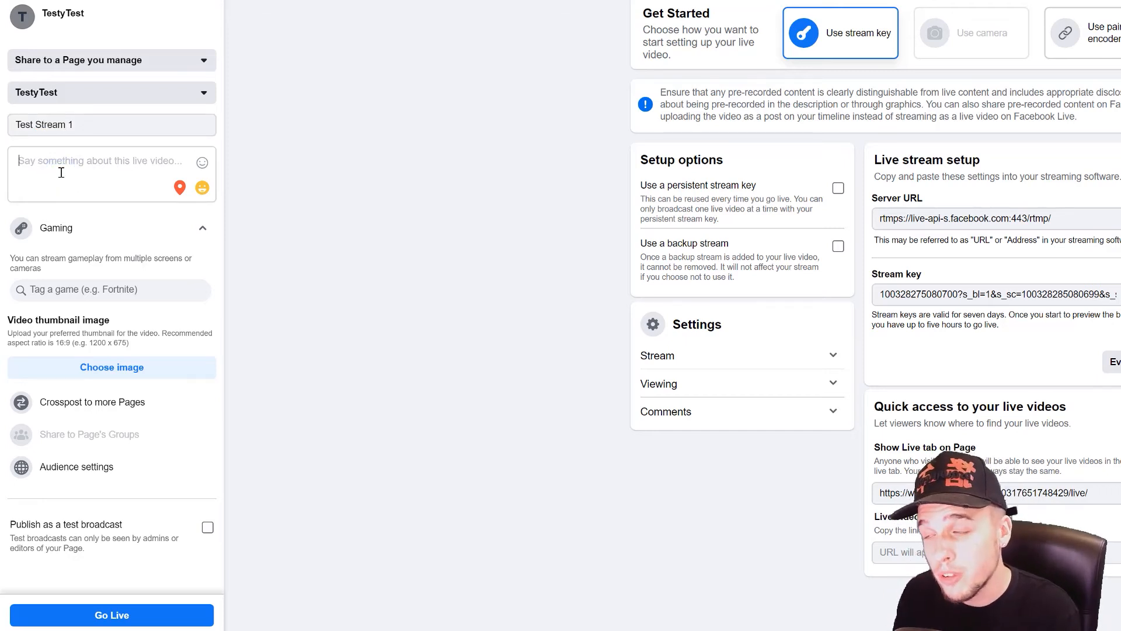
Describe the live video as "Just testing for youtube" and tag the game Call of Duty: Warzone.
{"action": "type", "text": "Just testing for youtube"}
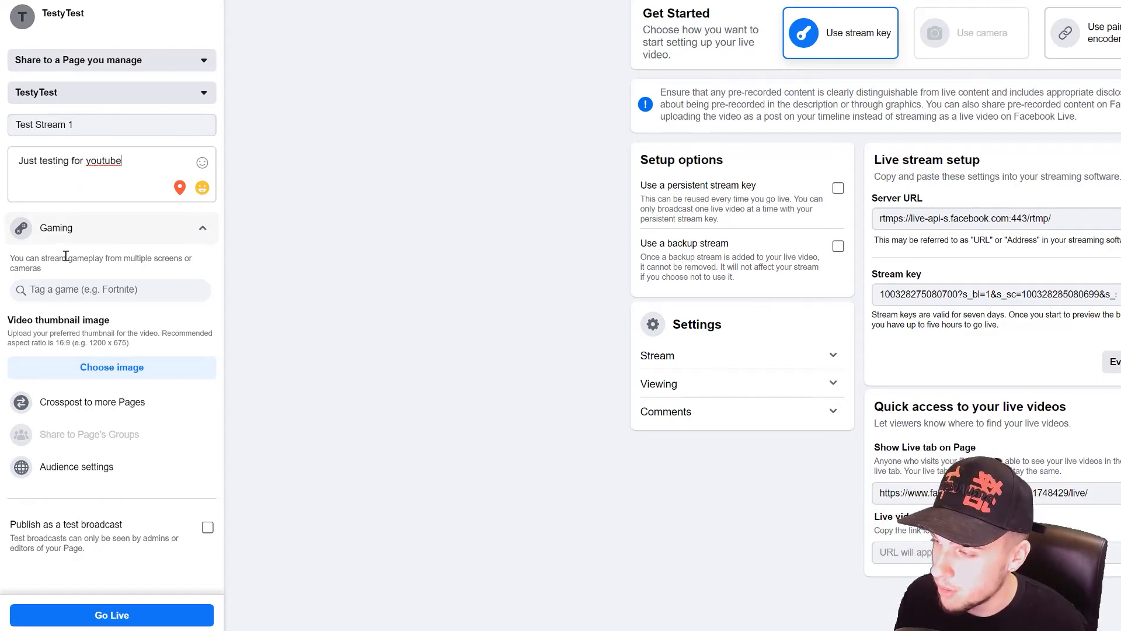
{"action": "left_click", "coordinate": [48, 291]}
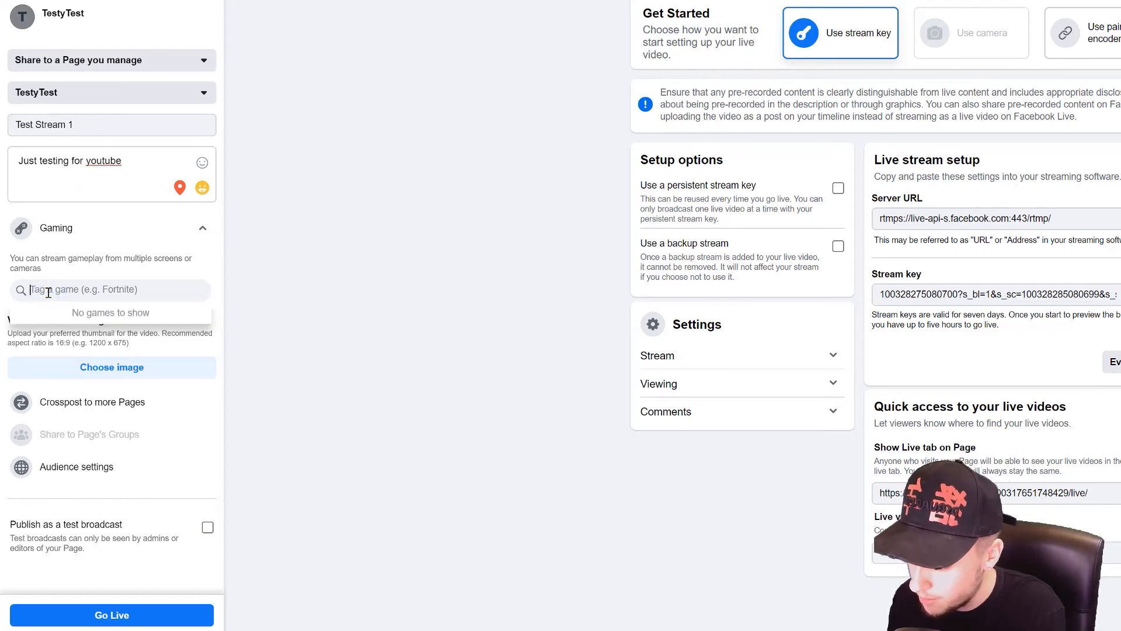
{"action": "type", "text": "Call"}
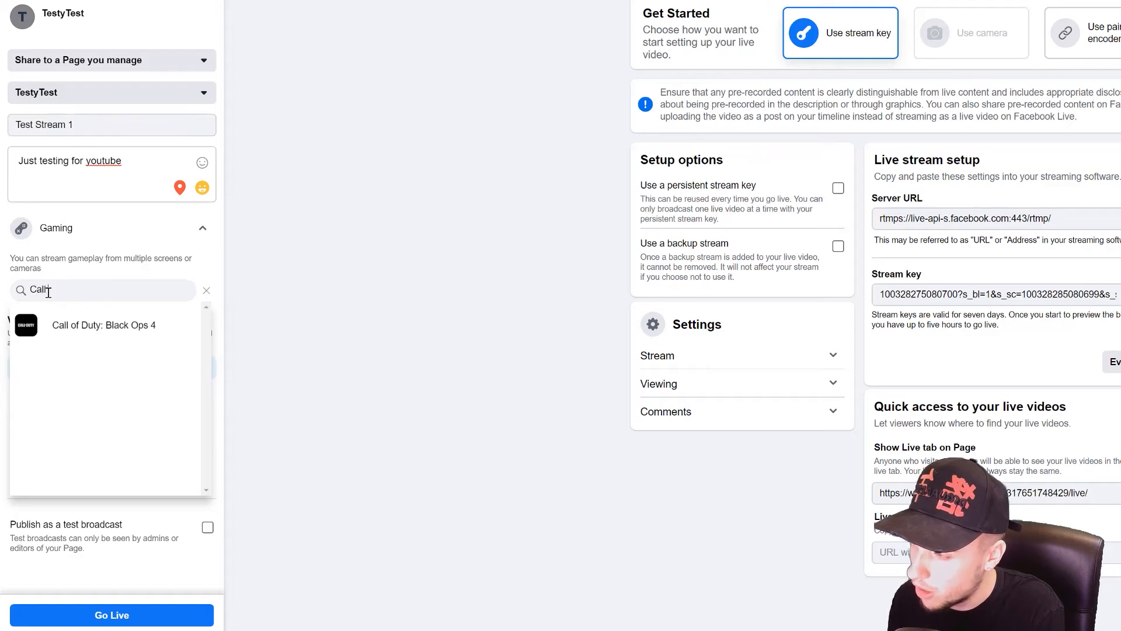
{"action": "type", "text": " of duty"}
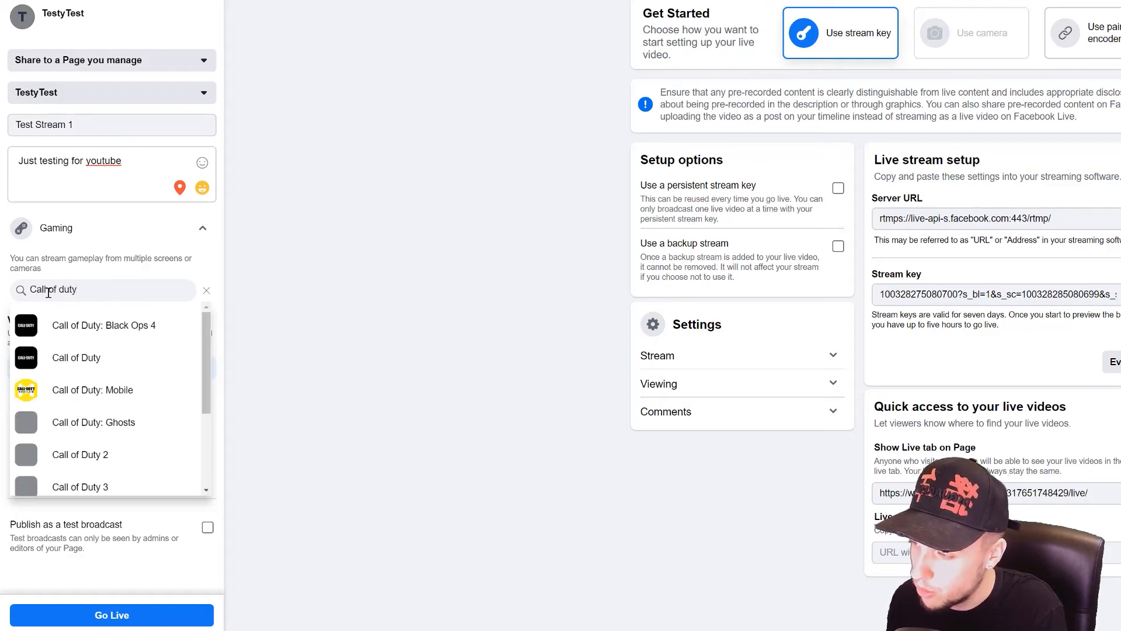
{"action": "type", "text": ": wa"}
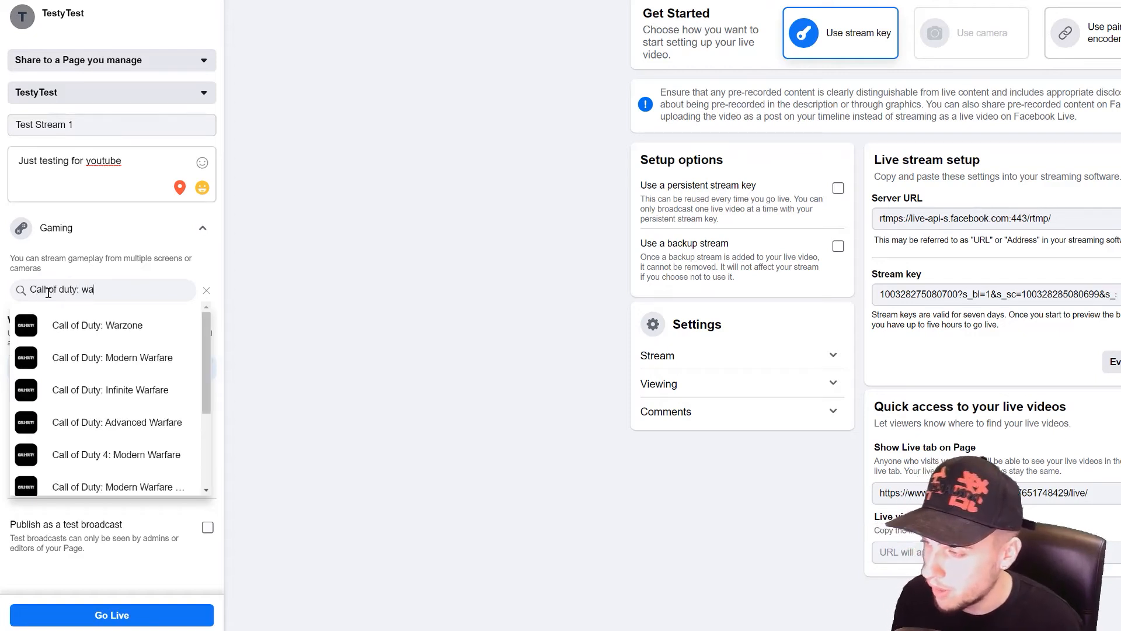
{"action": "left_click", "coordinate": [112, 330]}
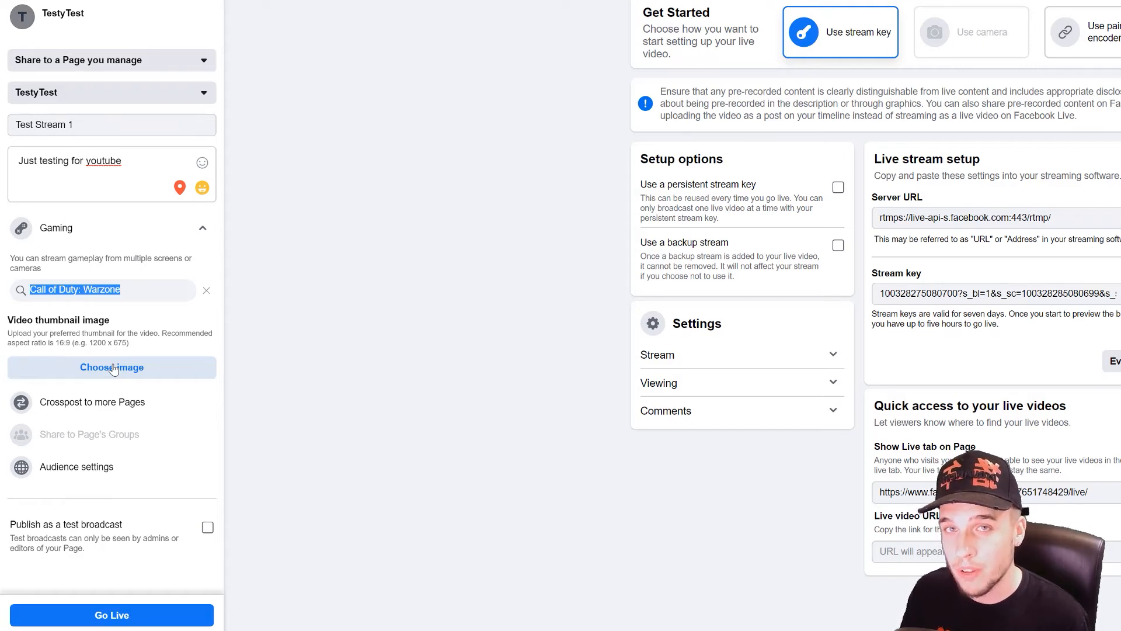
Review the crossposting option and the audience settings for minimum age and locations, leaving them as they are.
{"action": "left_click", "coordinate": [71, 409]}
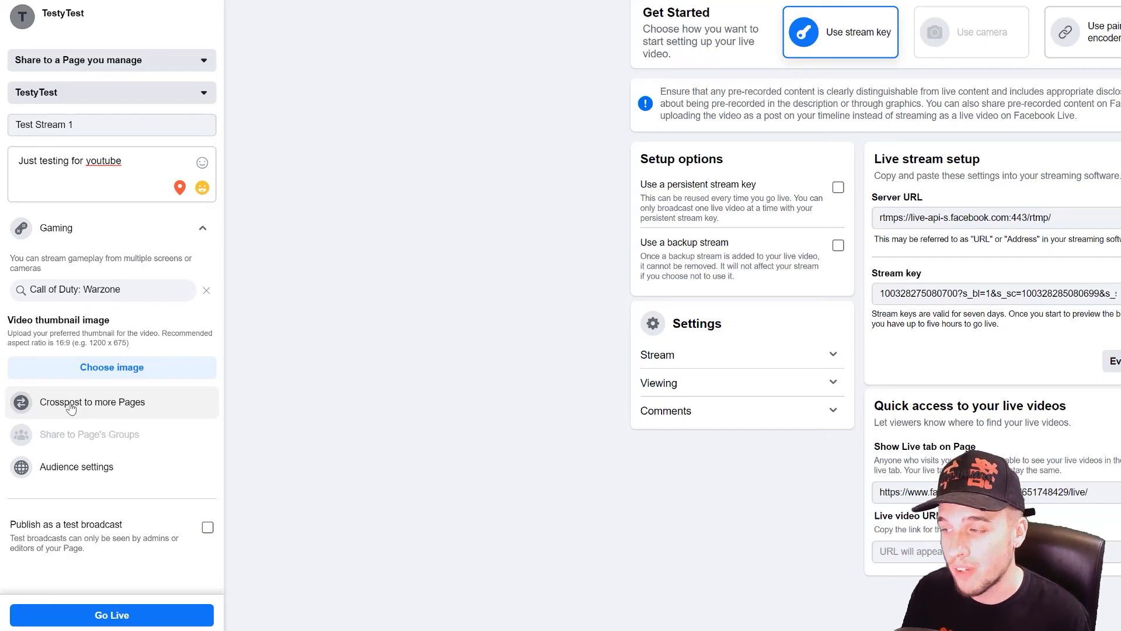
{"action": "left_click", "coordinate": [64, 475]}
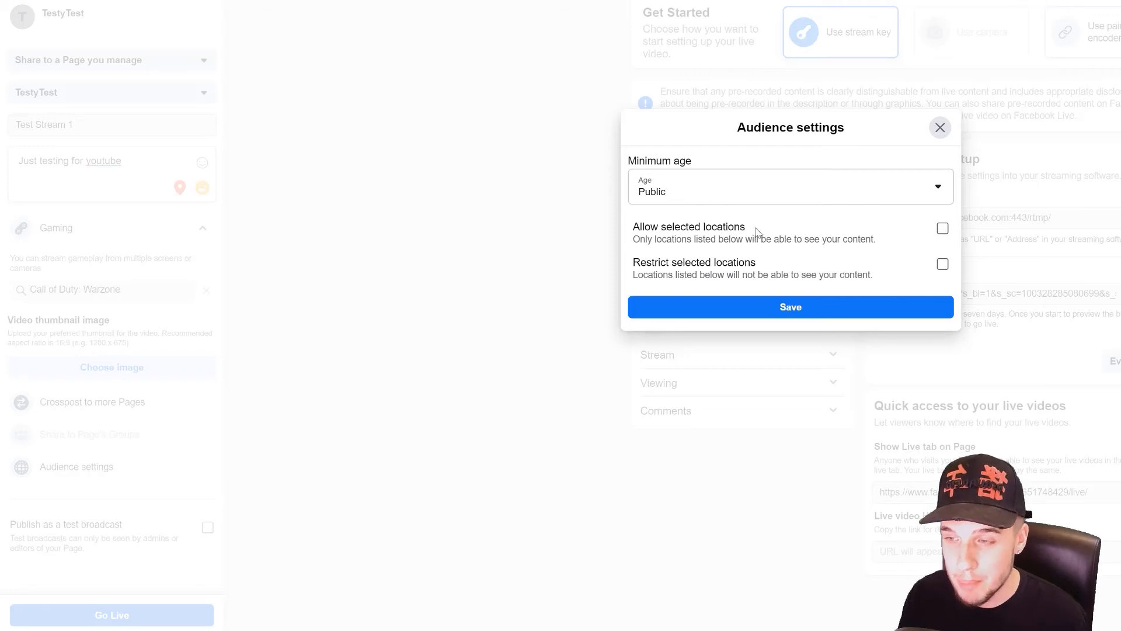
{"action": "left_click", "coordinate": [968, 143]}
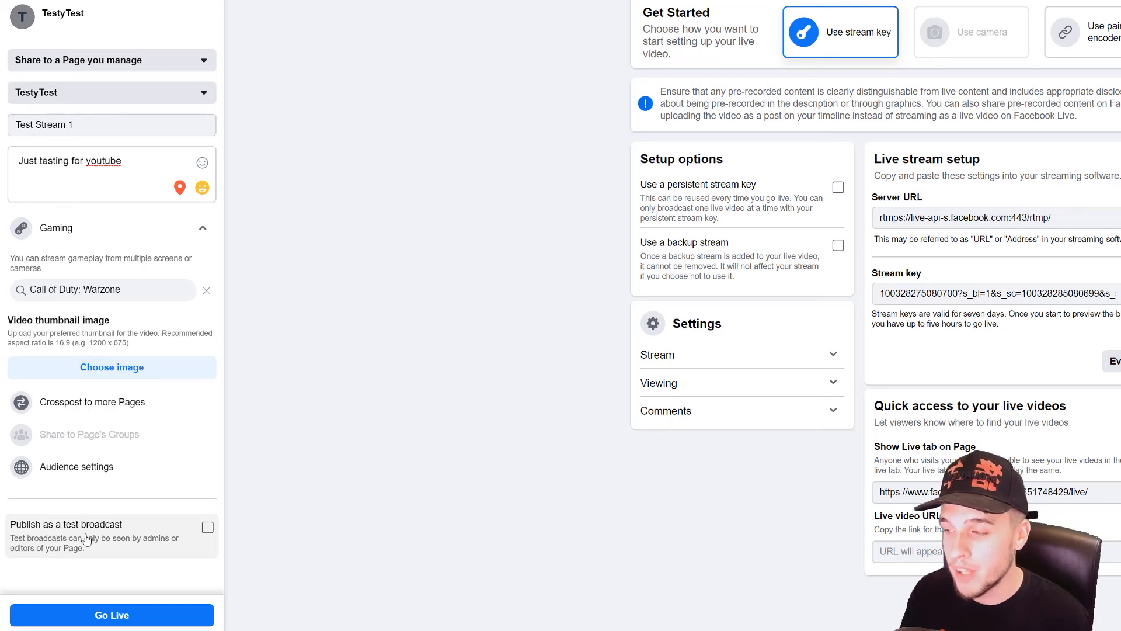
Switch publishing as a test broadcast on and off again, and enable the persistent stream key option.
{"action": "left_click", "coordinate": [116, 536]}
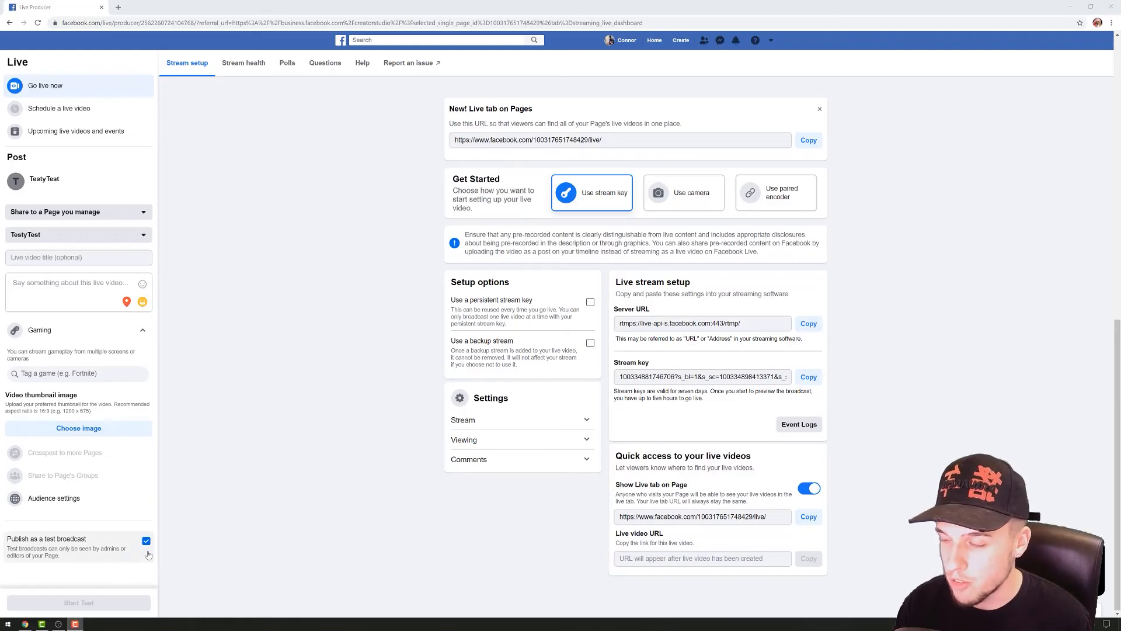
{"action": "left_click", "coordinate": [146, 542]}
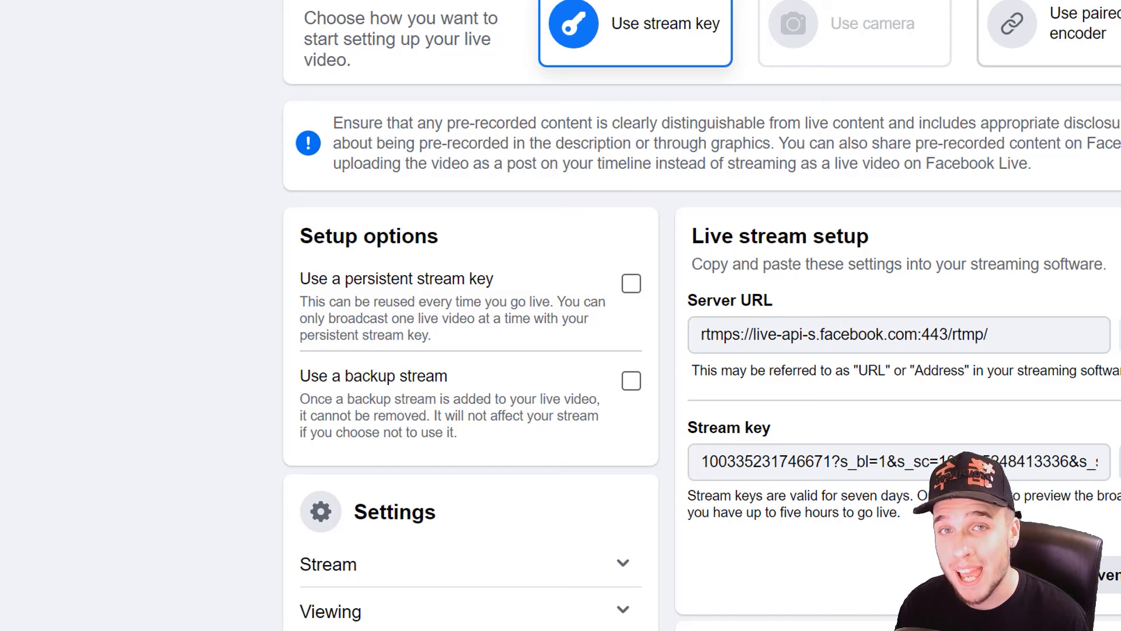
{"action": "left_click", "coordinate": [631, 284]}
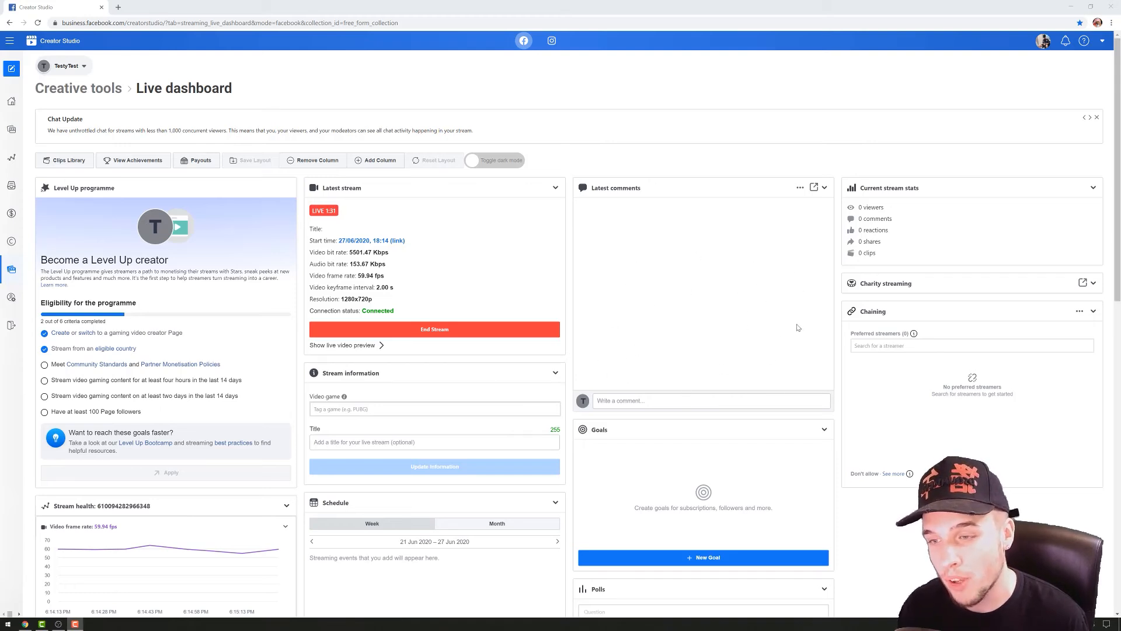
Examine the live dashboard's stream health graphs for video frame rate, video bit rate and audio bit rate, plus its alerts, actions and goals.
{"action": "scroll", "coordinate": [799, 283], "scroll_direction": "down", "scroll_amount": 5}
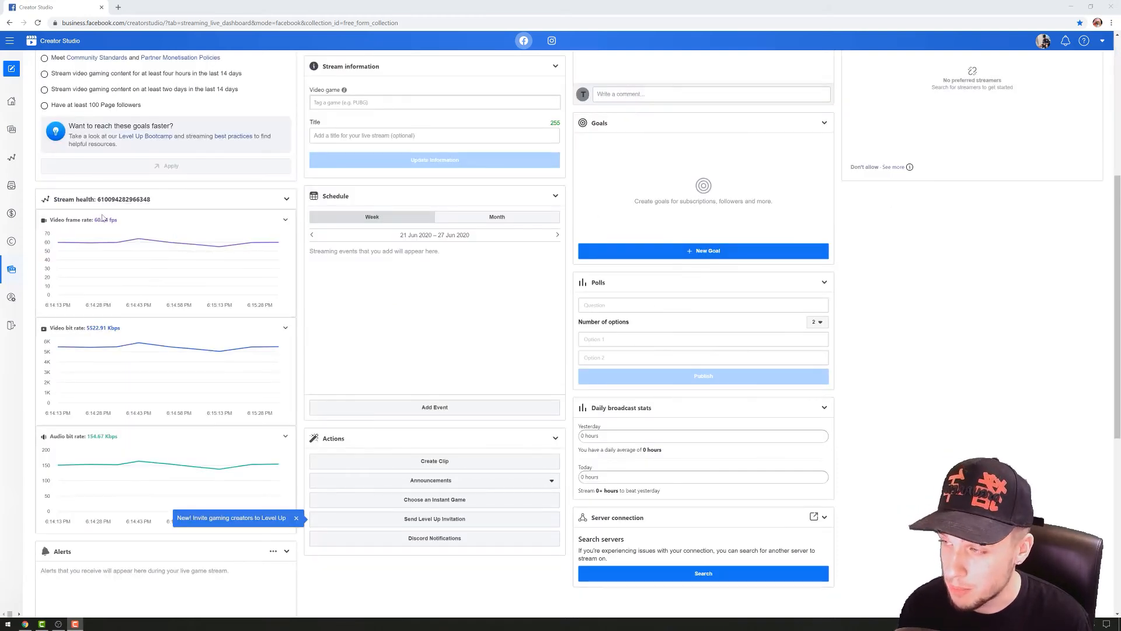
{"action": "left_click_drag", "start_coordinate": [92, 220], "coordinate": [119, 224]}
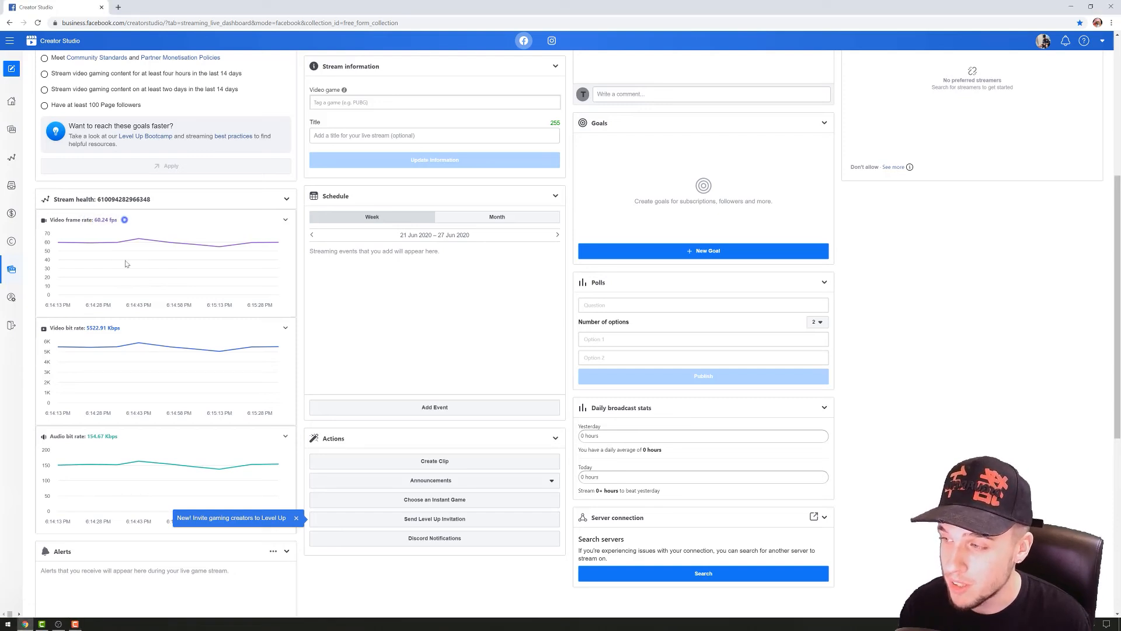
{"action": "left_click_drag", "start_coordinate": [122, 328], "coordinate": [80, 327]}
{"action": "left_click_drag", "start_coordinate": [132, 435], "coordinate": [87, 436]}
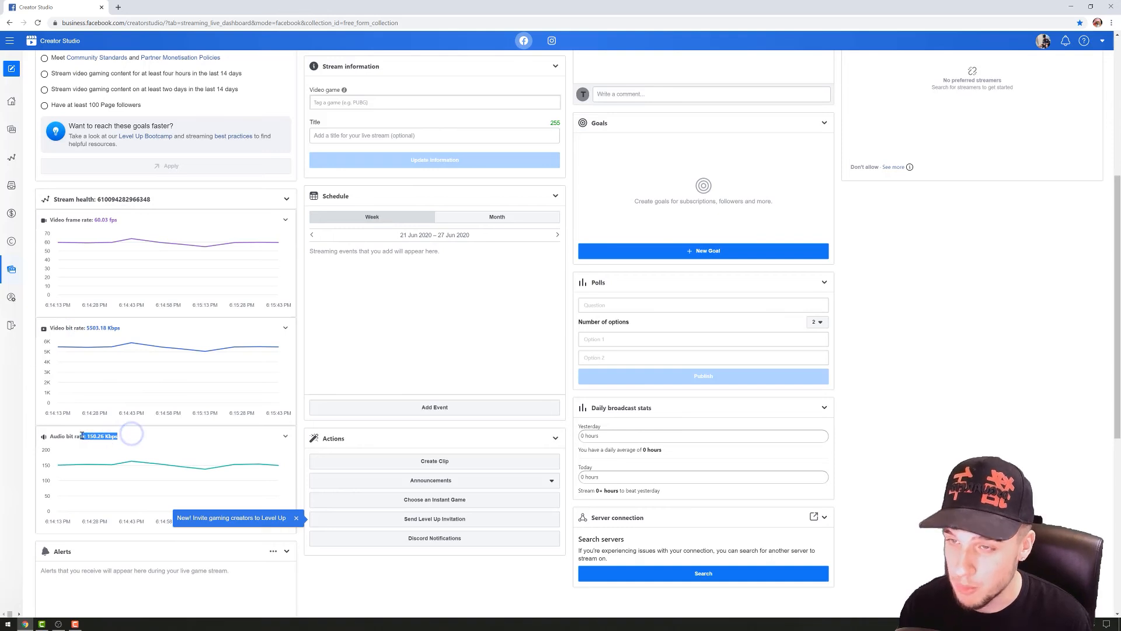
{"action": "scroll", "coordinate": [302, 307], "scroll_direction": "down", "scroll_amount": 5}
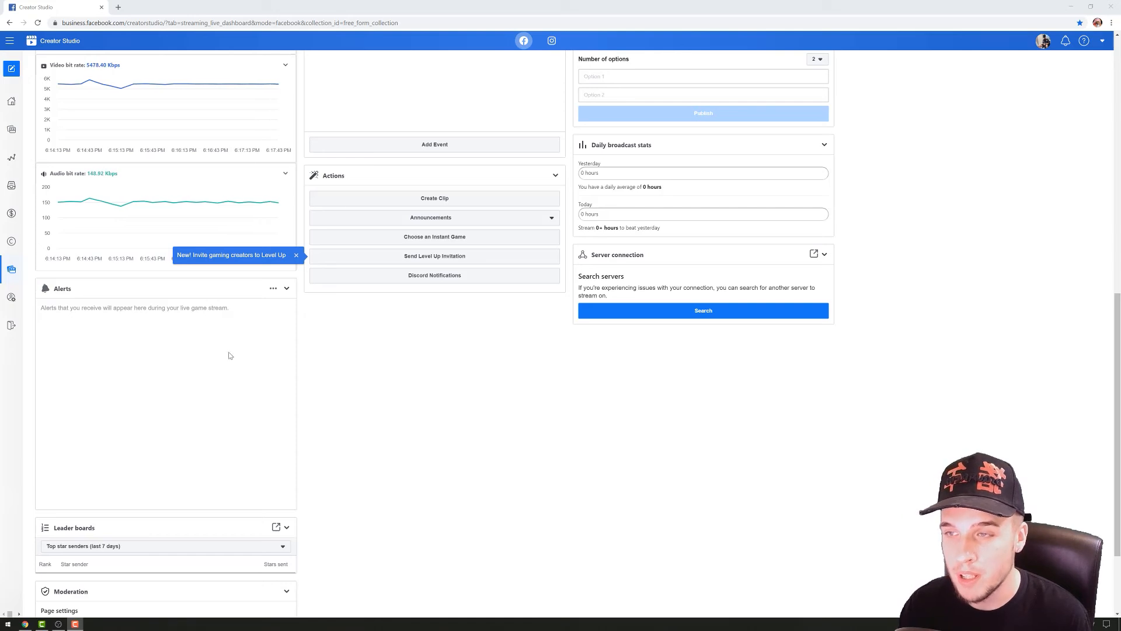
{"action": "scroll", "coordinate": [370, 418], "scroll_direction": "up", "scroll_amount": 3}
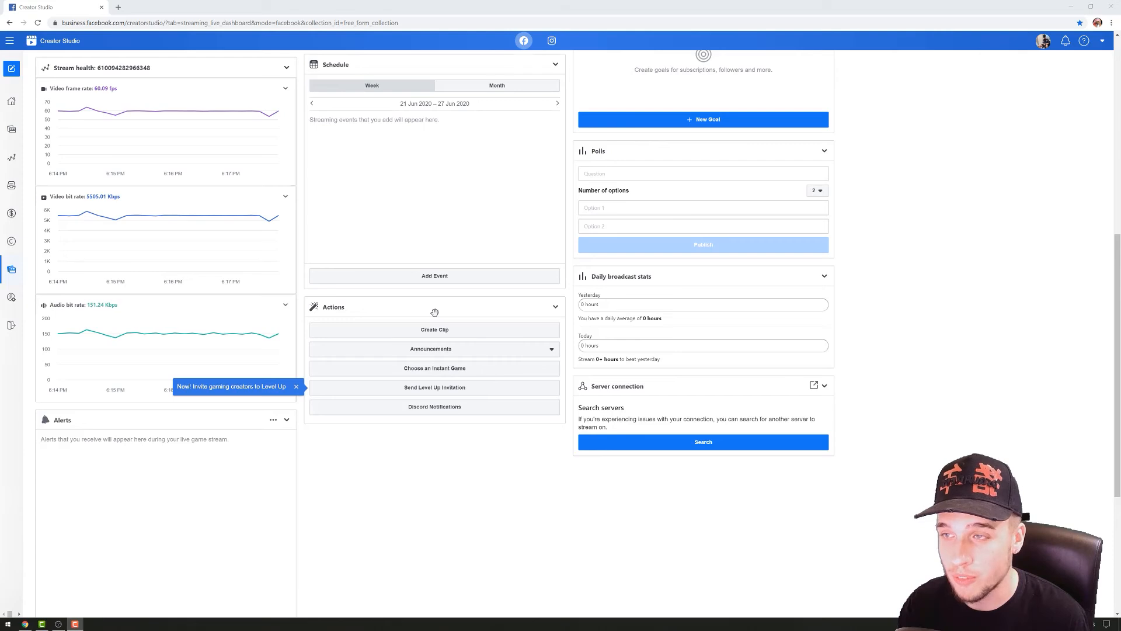
{"action": "scroll", "coordinate": [434, 313], "scroll_direction": "up", "scroll_amount": 5}
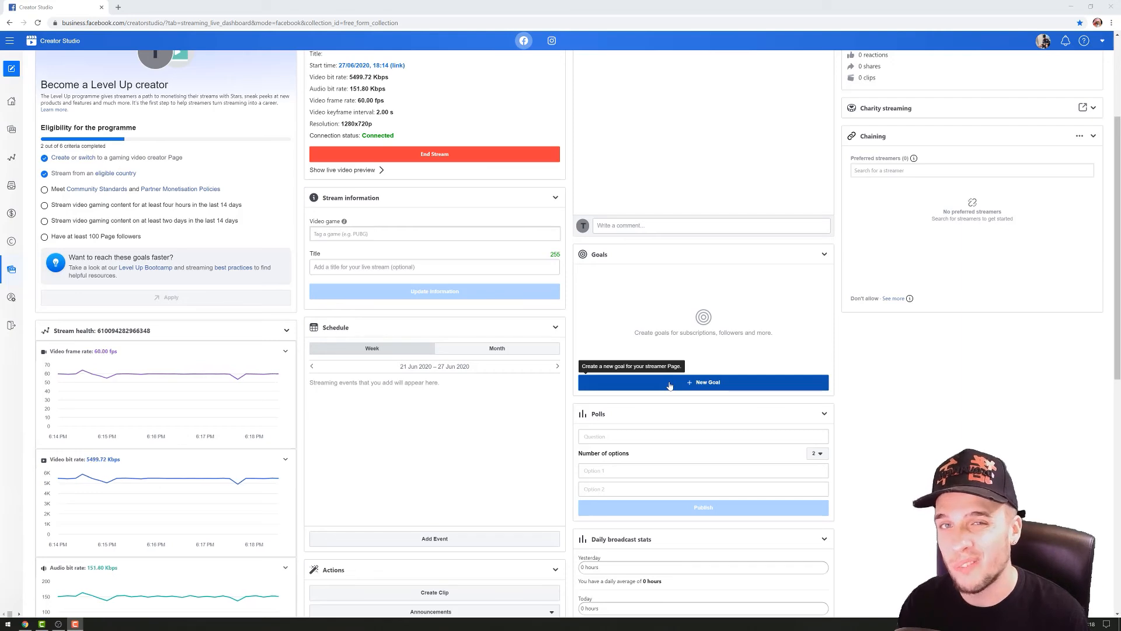
{"action": "scroll", "coordinate": [670, 386], "scroll_direction": "up", "scroll_amount": 3}
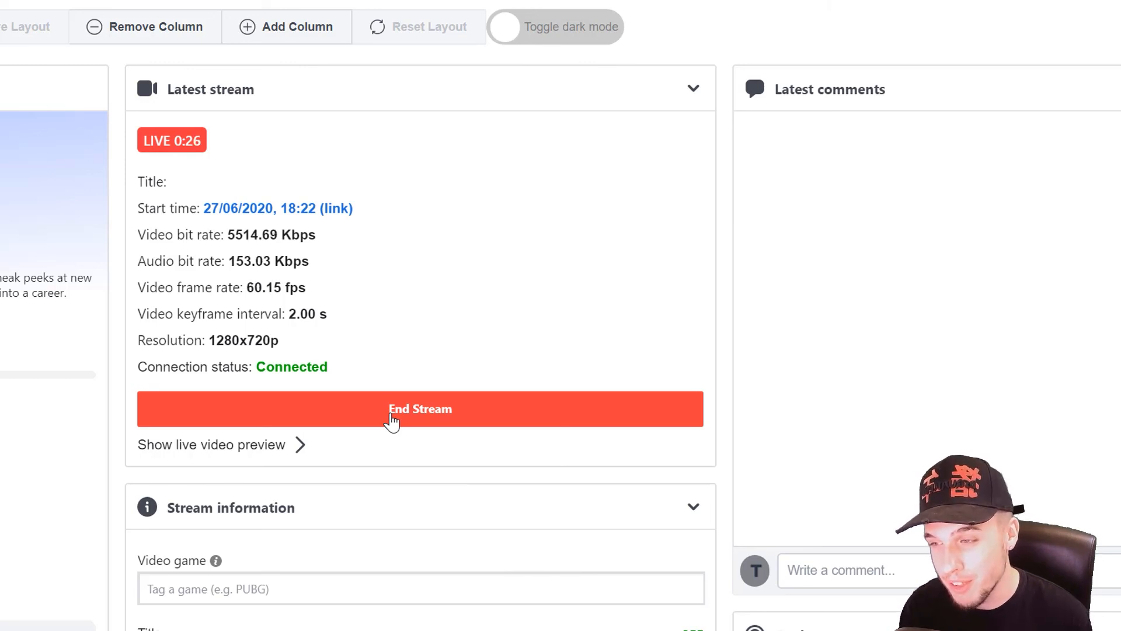
End the live stream from the dashboard after browsing the suggested streamers, without sending viewers to any of them.
{"action": "left_click", "coordinate": [392, 416]}
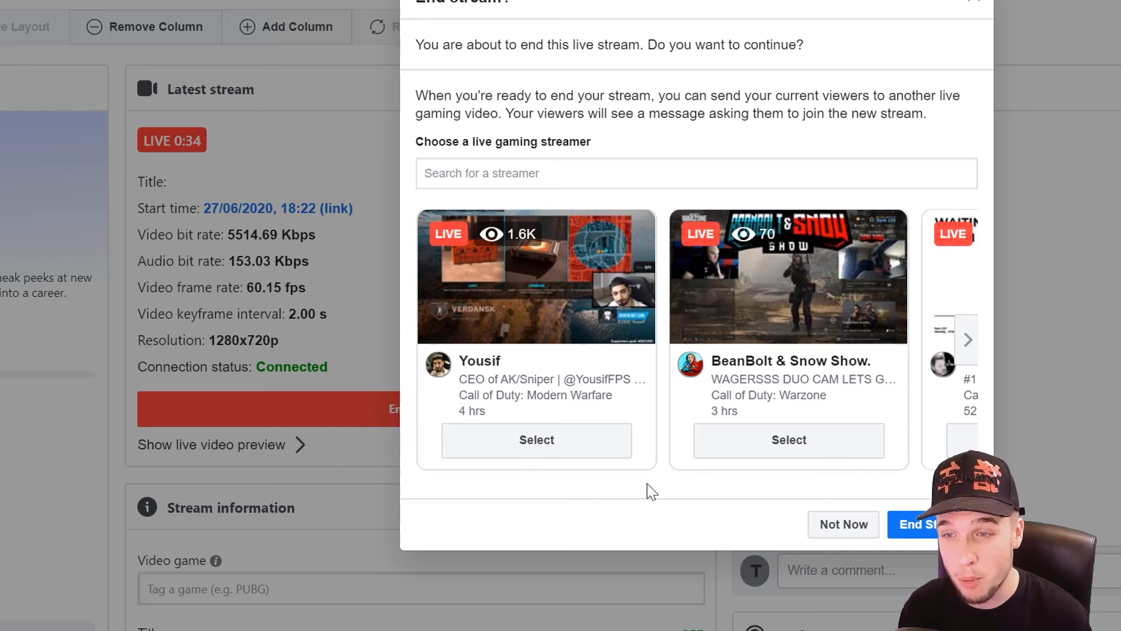
{"action": "left_click", "coordinate": [967, 340]}
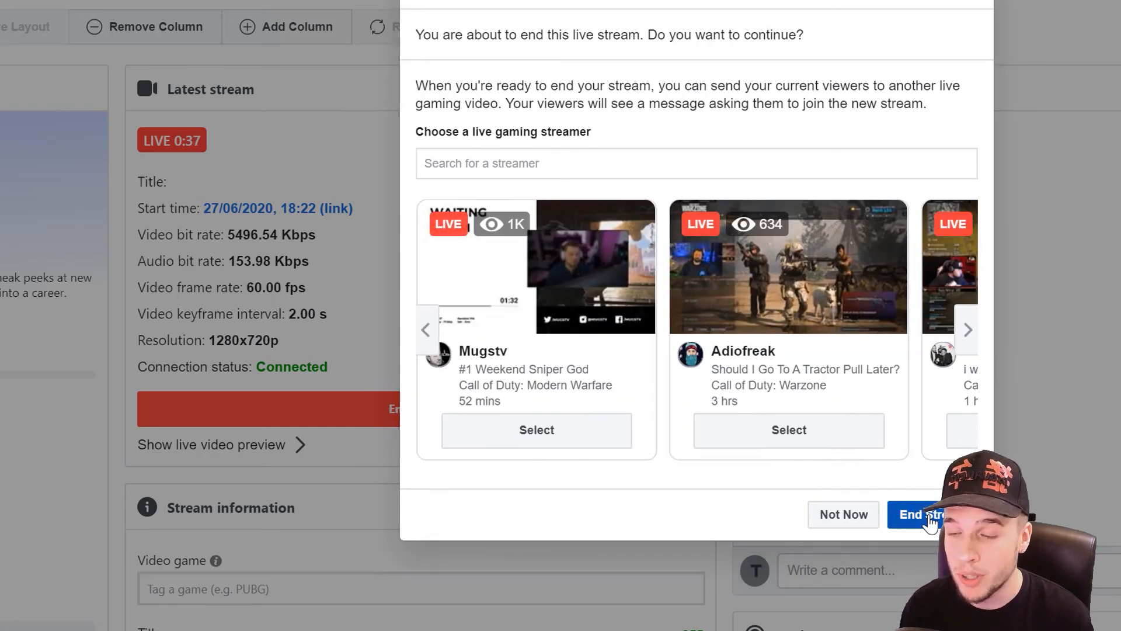
{"action": "left_click", "coordinate": [930, 521]}
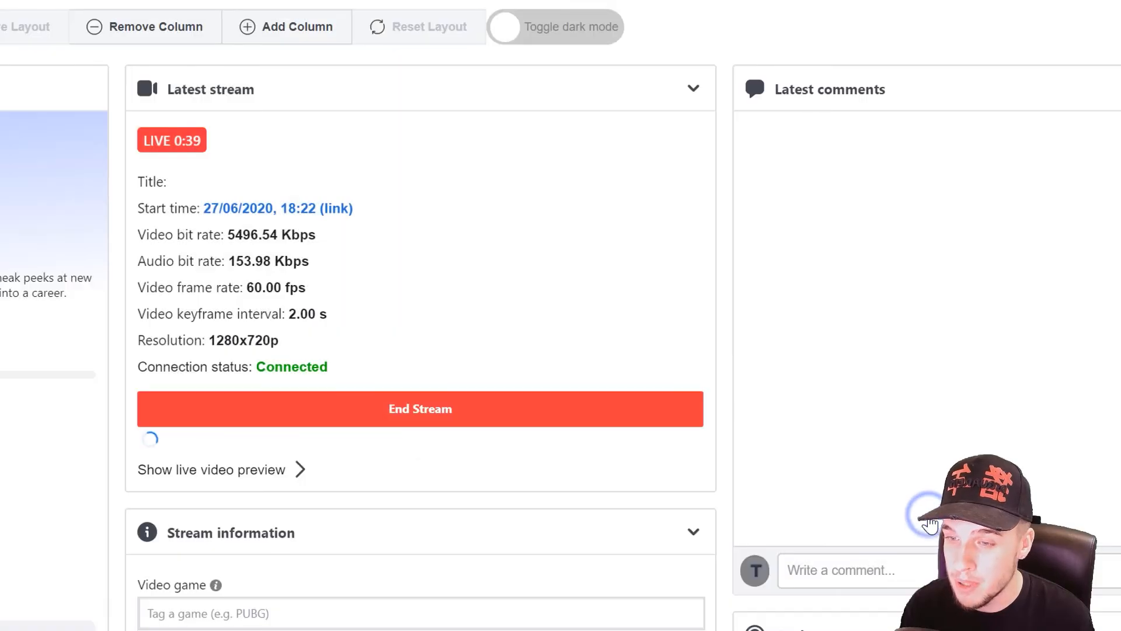